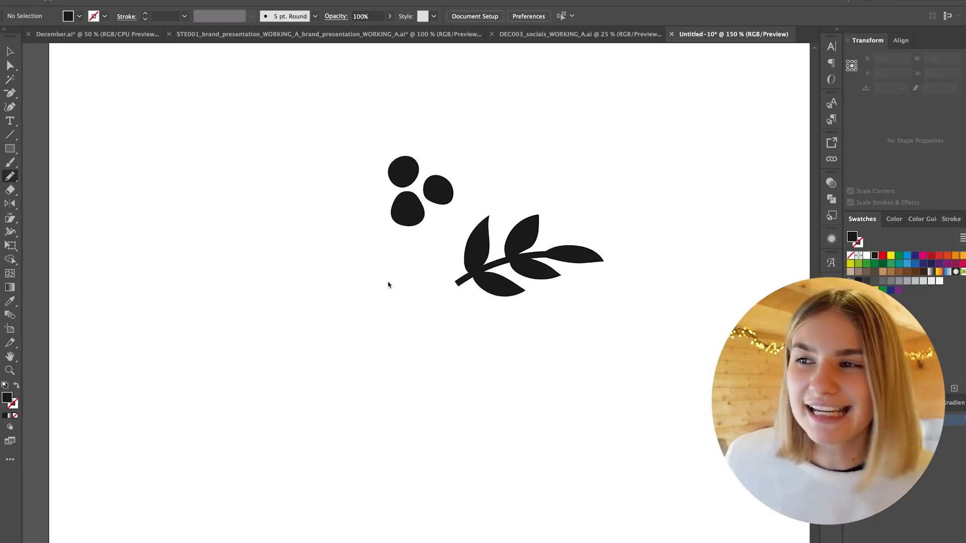
- Draw a spiky leaf, a single leaf and a half-circle freehand beside the berries, matching the existing motifs' black fill
mouse_move(315, 217)
mouse_down()
mouse_move(324, 177)
mouse_move(337, 267)
mouse_up()
key(i)
click(399, 281)
key(v)
right_click(317, 241)
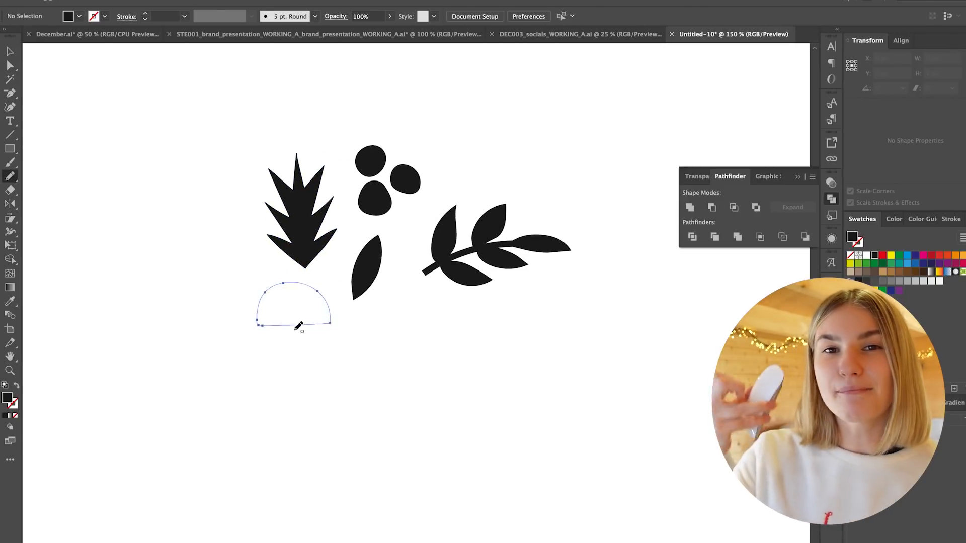
drag(299, 326, 259, 325)
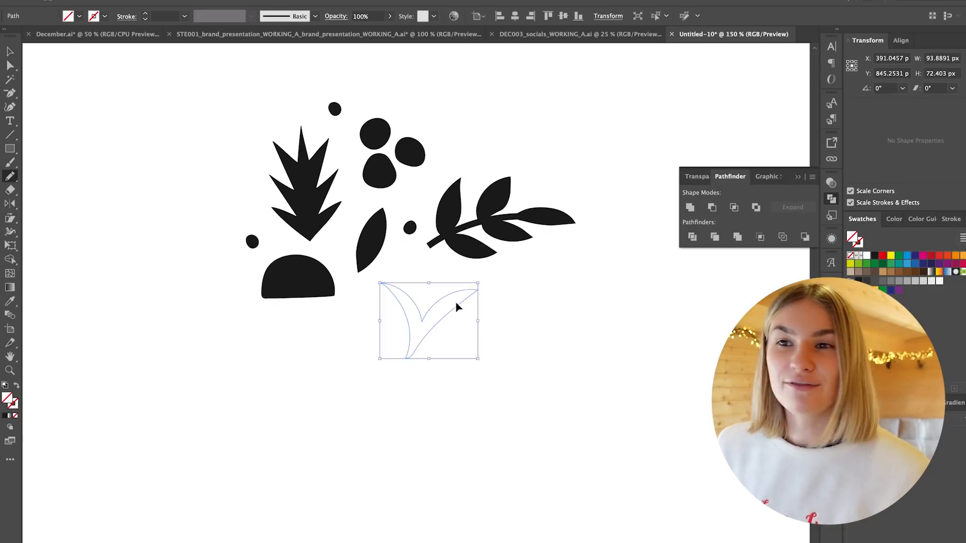
- Draw a vertical line about 58.5 px long, give it a 5 pt stroke and repeat it radially into an eight-armed star
drag(352, 304, 351, 355)
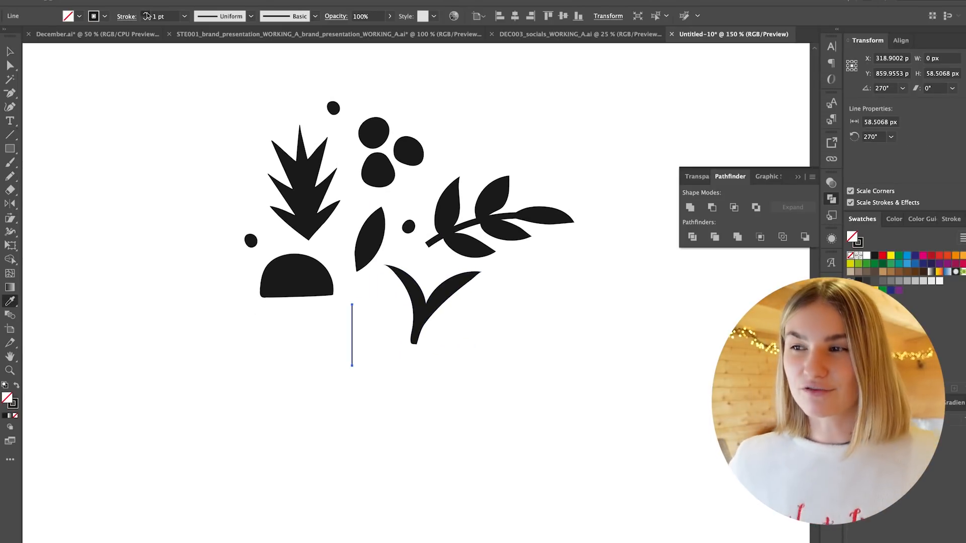
click(118, 242)
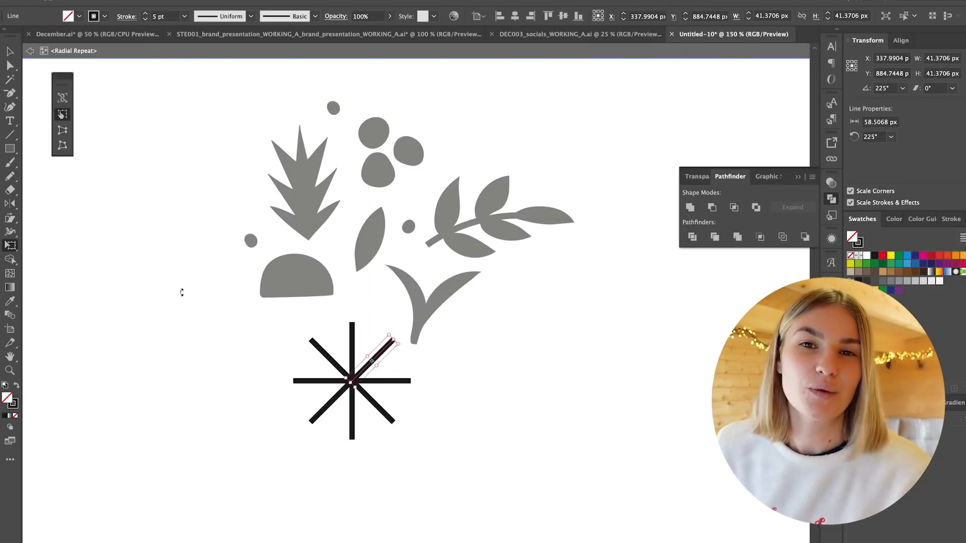
key(ctrl+plus)
key(ctrl+plus)
key(ctrl+plus)
key(ctrl+plus)
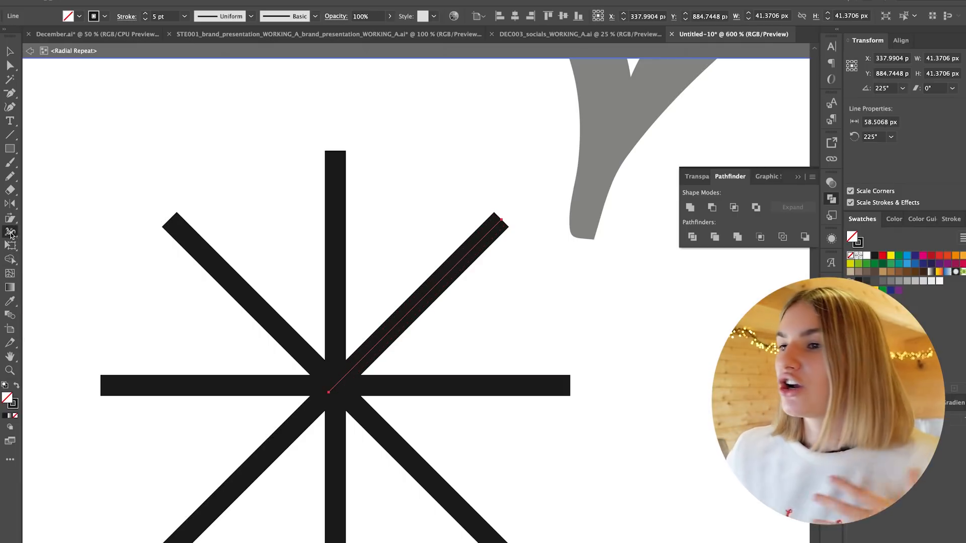
click(10, 245)
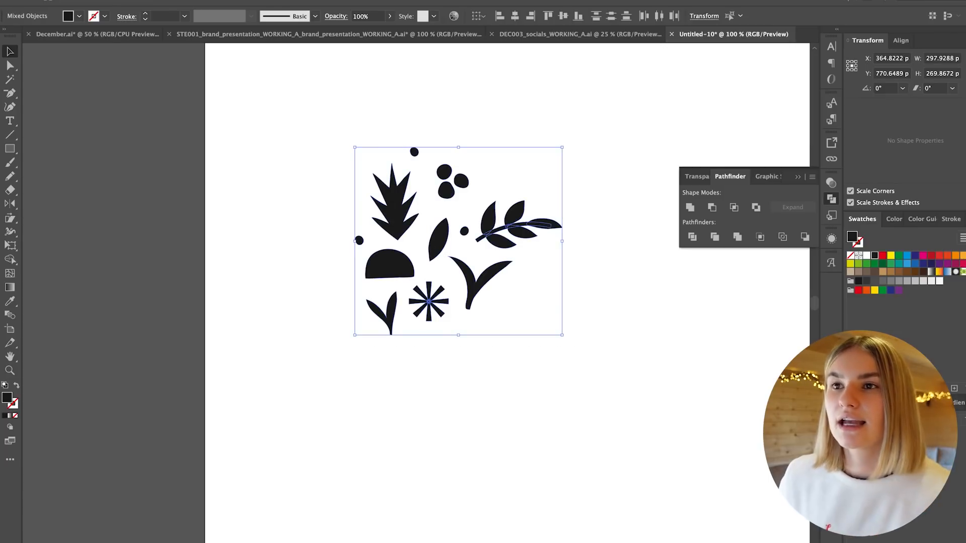
- Make a new pattern from the selected motifs with the Hex by Column tile type
click(19, 0)
mouse_move(57, 234)
click(149, 232)
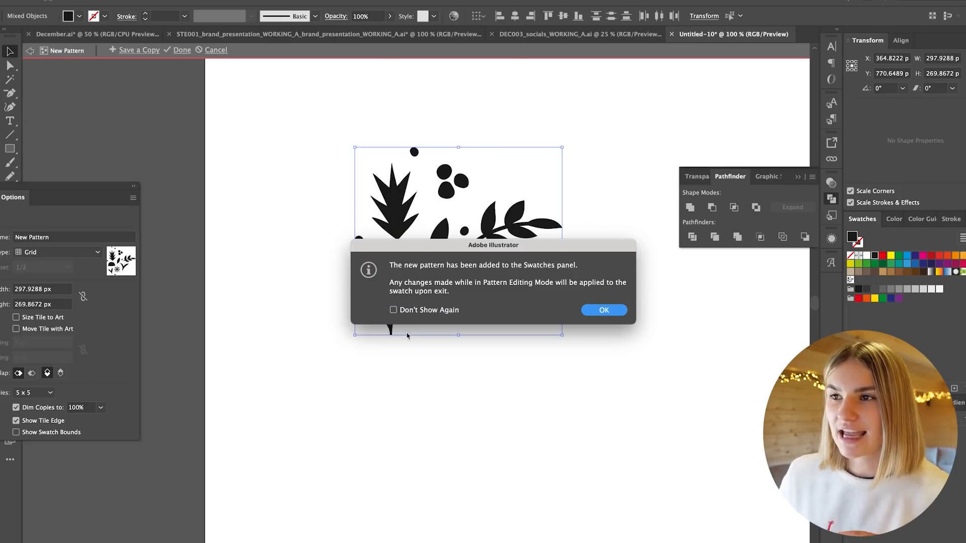
click(606, 310)
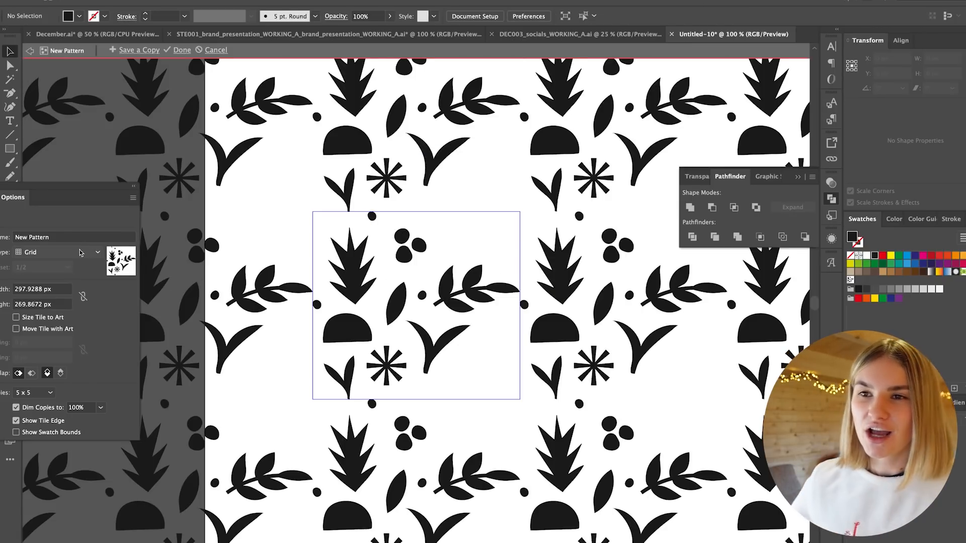
click(75, 303)
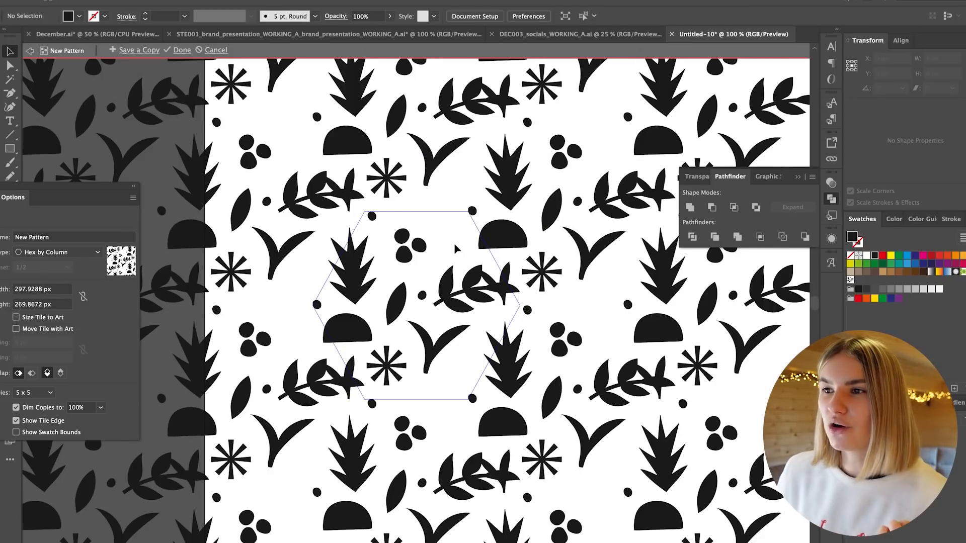
- Move the three-berry cluster to the tile's upper edge and shift the spiky leaf slightly up and left
key(ctrl+=)
drag(437, 237, 463, 189)
drag(345, 270, 337, 252)
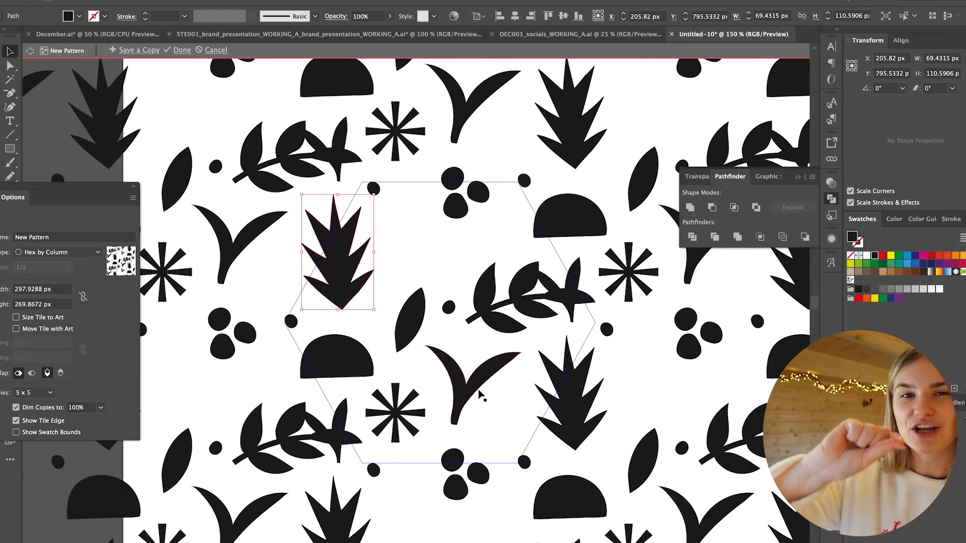
- Rotate, mirror and reposition the leafy branch so it clears the half-circle and the small sprout
drag(599, 298, 575, 245)
drag(516, 288, 498, 275)
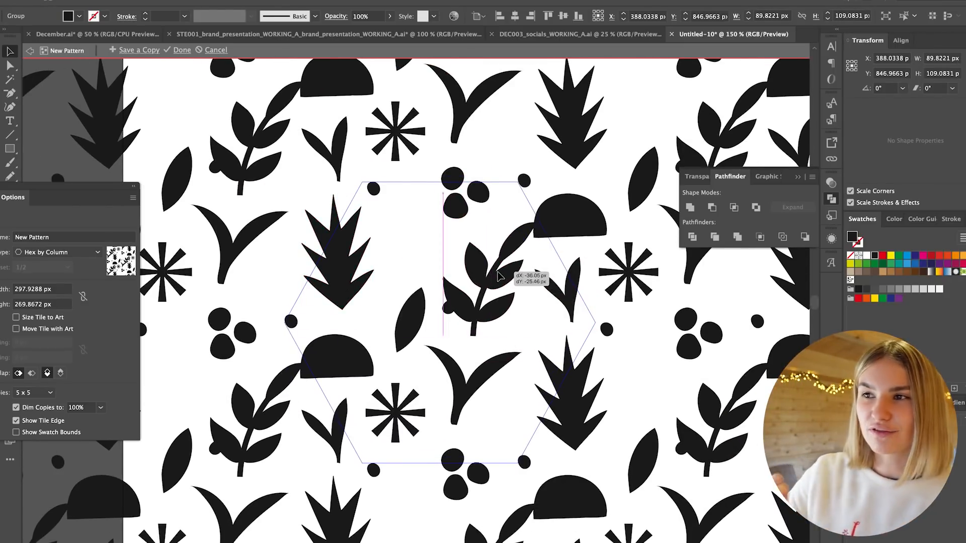
right_click(501, 275)
click(654, 438)
drag(538, 217, 483, 202)
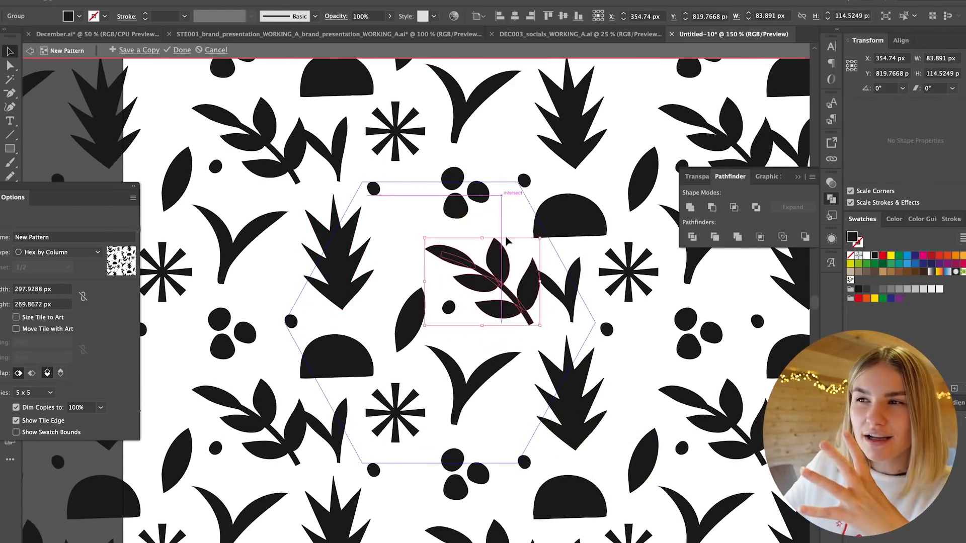
drag(467, 315, 459, 308)
- Nudge the berries, large sprout, star, half-circle and spiky leaf to even out the gaps in the tile
drag(446, 211, 446, 202)
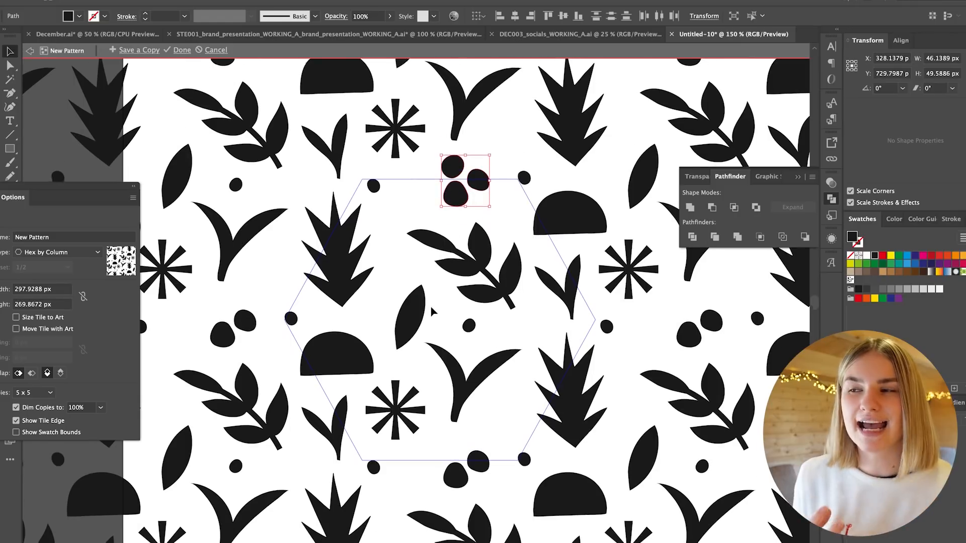
scroll(446, 201, down, 2)
drag(457, 375, 470, 382)
drag(395, 393, 403, 395)
drag(336, 337, 343, 338)
drag(342, 245, 356, 249)
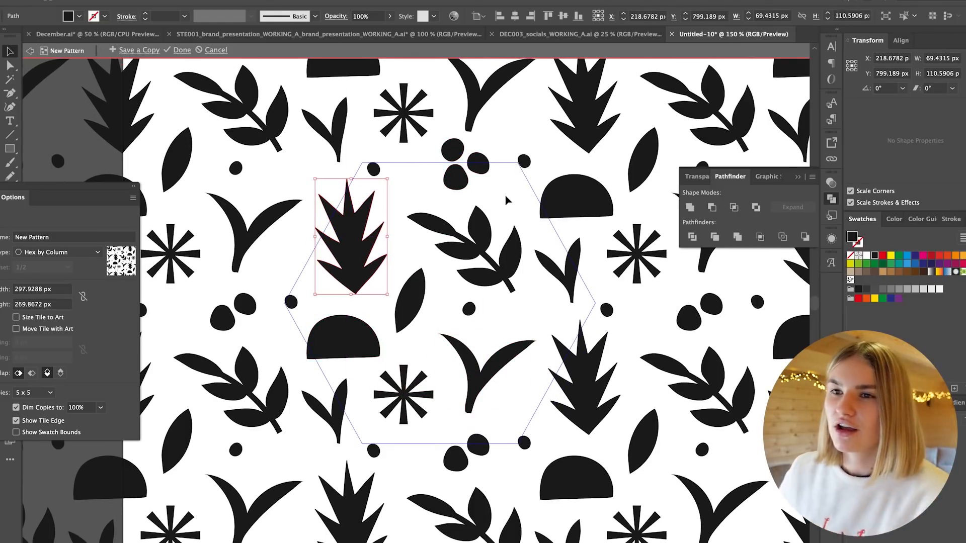
- Narrow the hexagonal pattern tile to about 282 px wide and shift the spiky leaf down and right
click(370, 166)
drag(296, 305, 304, 308)
key(v)
drag(354, 272, 362, 277)
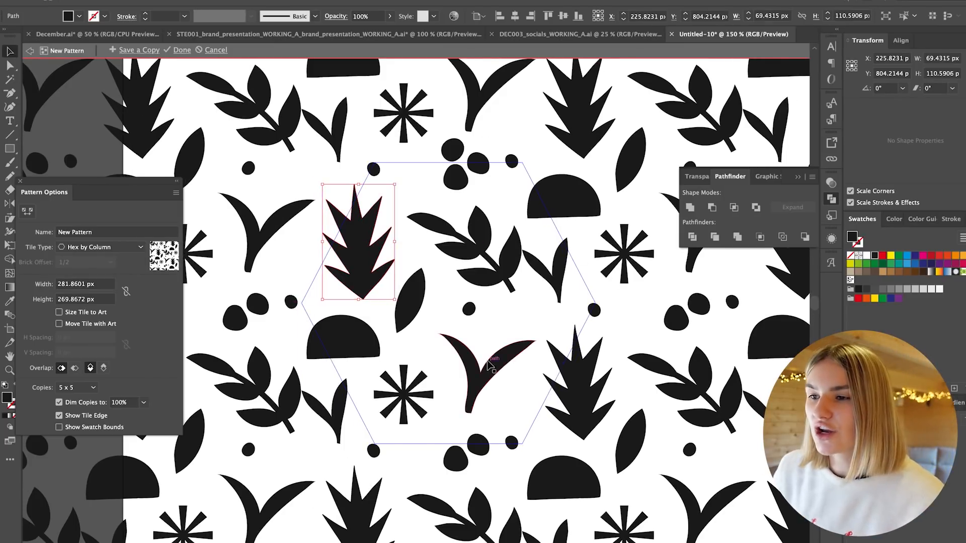
- Adjust the positions of the large sprout, the dots and the berry cluster to balance the pattern spacing
drag(482, 367, 486, 372)
drag(467, 305, 476, 315)
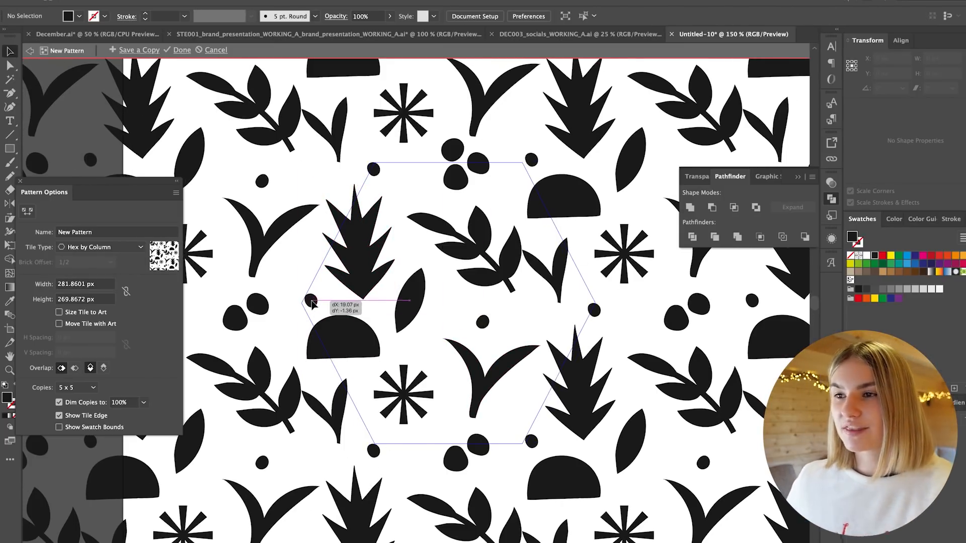
drag(311, 301, 309, 302)
drag(455, 182, 446, 188)
drag(497, 368, 494, 364)
- Tilt the half-circle counterclockwise and reposition the small two-leaf sprout below it
key(ctrl+minus)
click(391, 332)
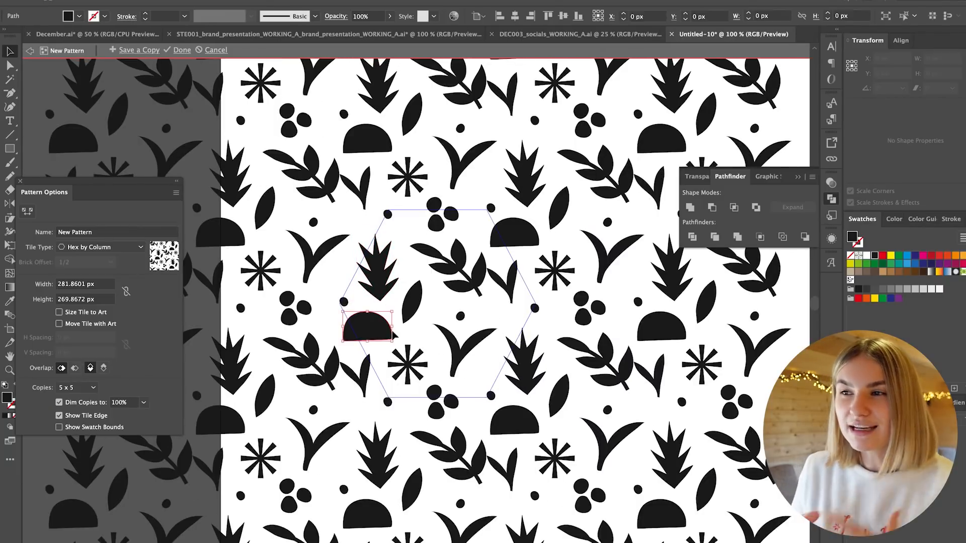
drag(393, 334, 396, 338)
click(459, 322)
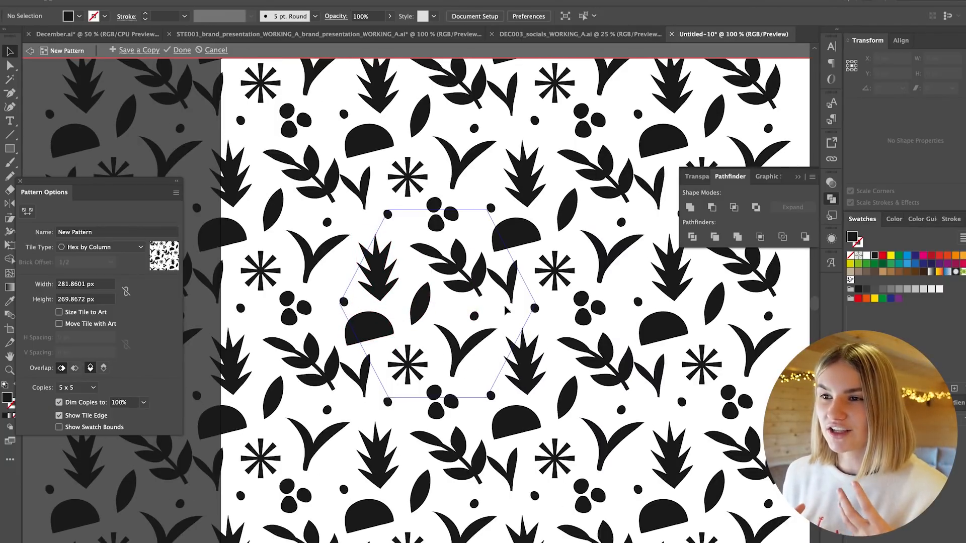
mouse_move(367, 369)
mouse_down()
mouse_move(408, 366)
mouse_move(374, 385)
mouse_up()
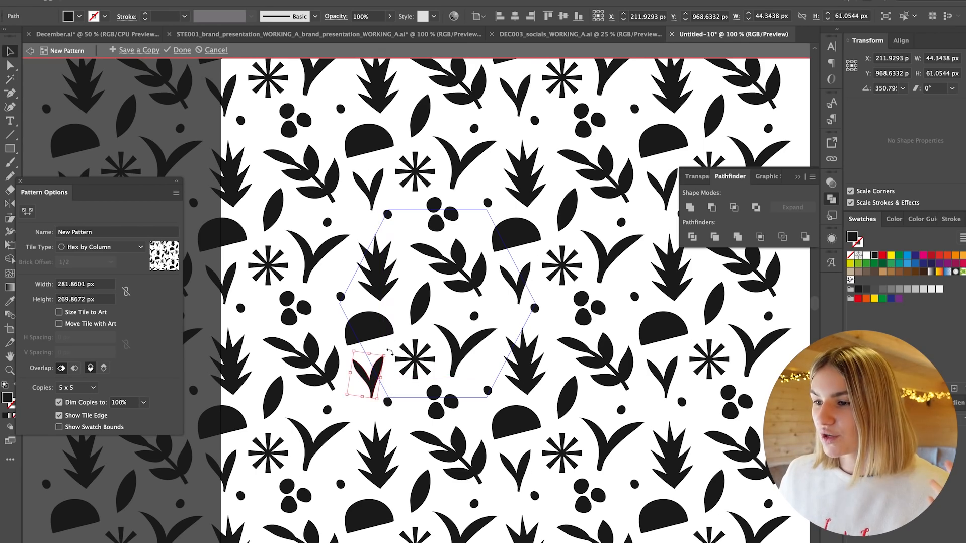
- Finish editing the pattern and move the original motifs off the artboard
key(ctrl+minus)
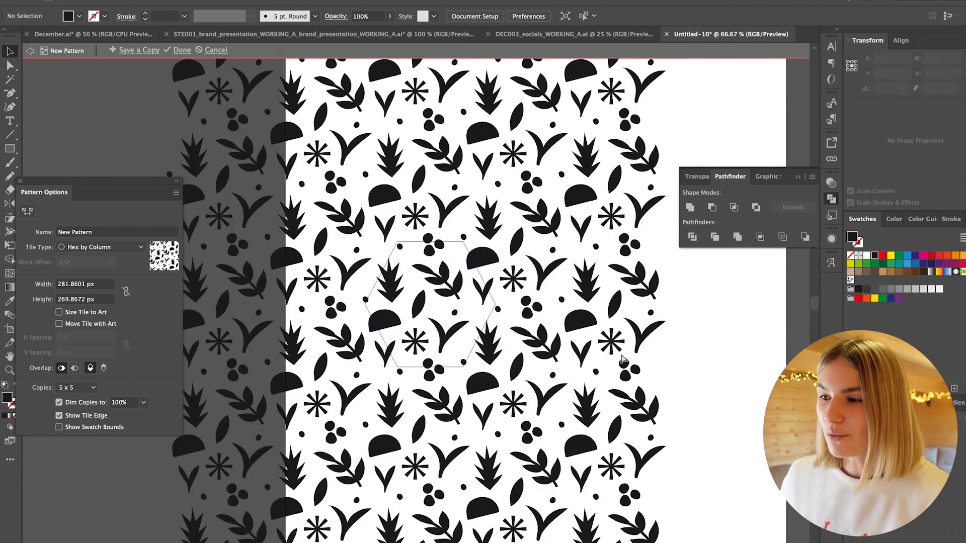
click(182, 50)
key(ctrl+a)
drag(469, 250, 216, 251)
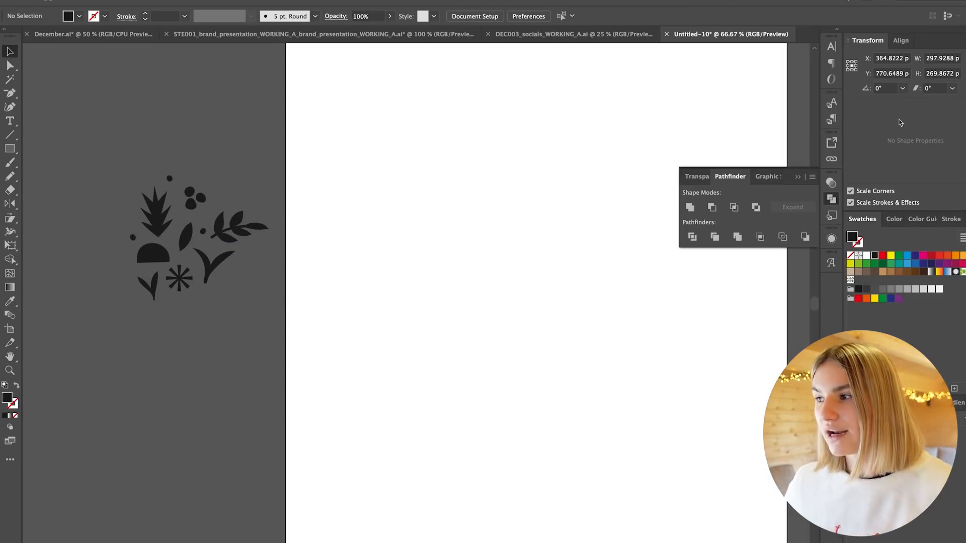
- Cover the artboard with a 1080 px wide orange-red rectangle and overlay a copy filled with the new pattern
click(593, 190)
key(ctrl+minus)
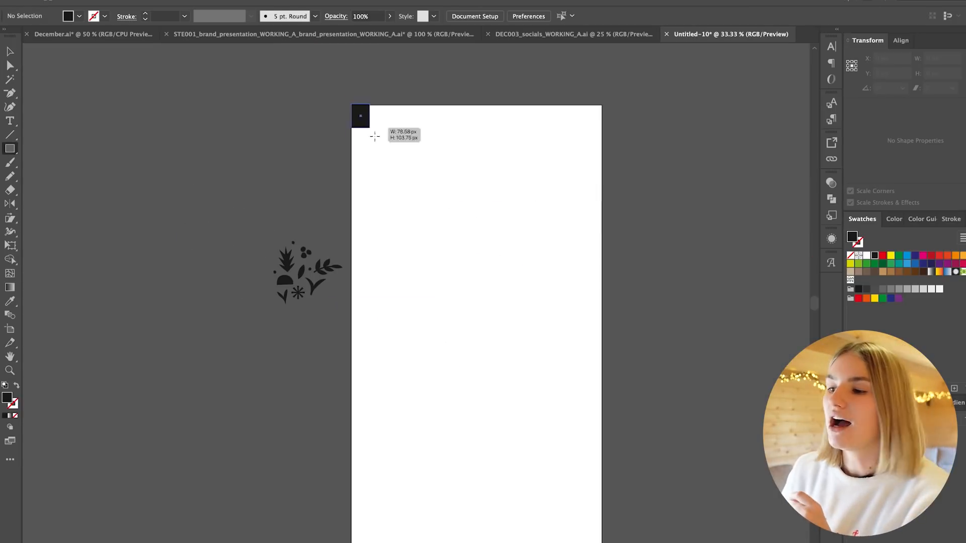
drag(374, 136, 601, 542)
double_click(853, 238)
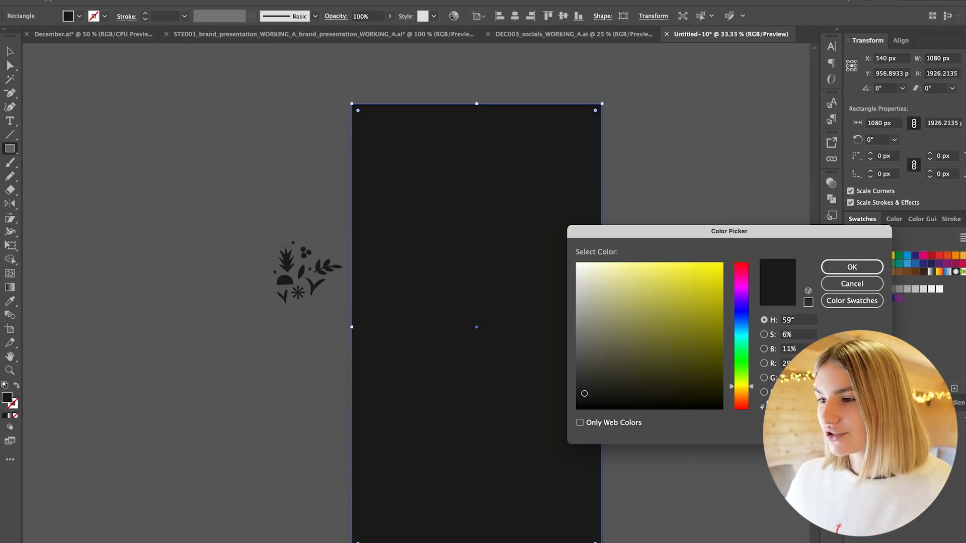
click(852, 267)
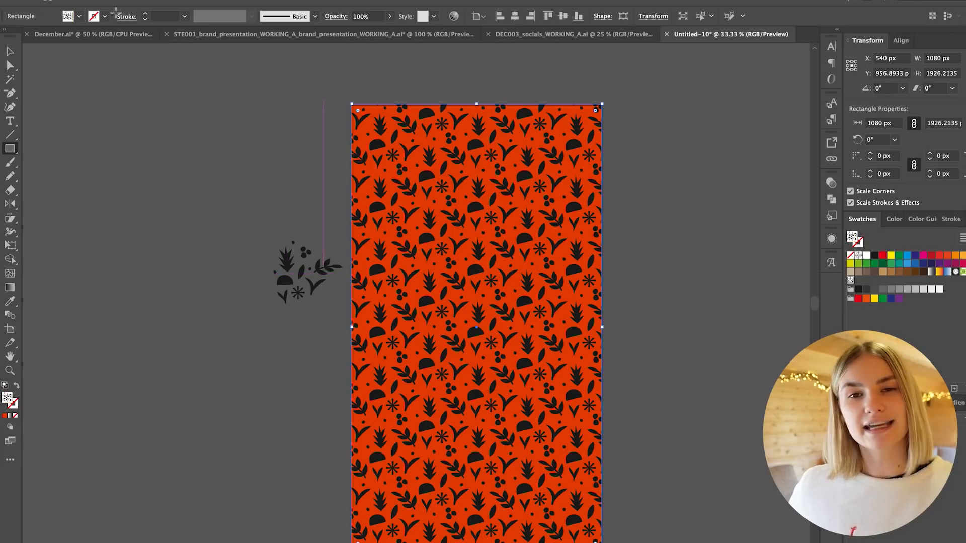
key(v)
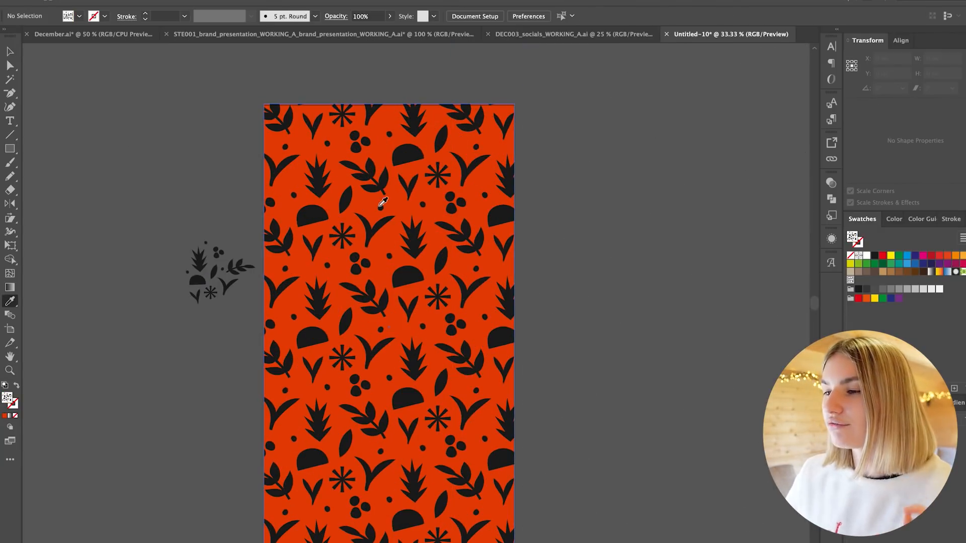
- Edit the rectangle's pattern, recolour its motifs cream and save a copy as New Pattern 2
click(381, 200)
click(20, 1)
mouse_move(101, 232)
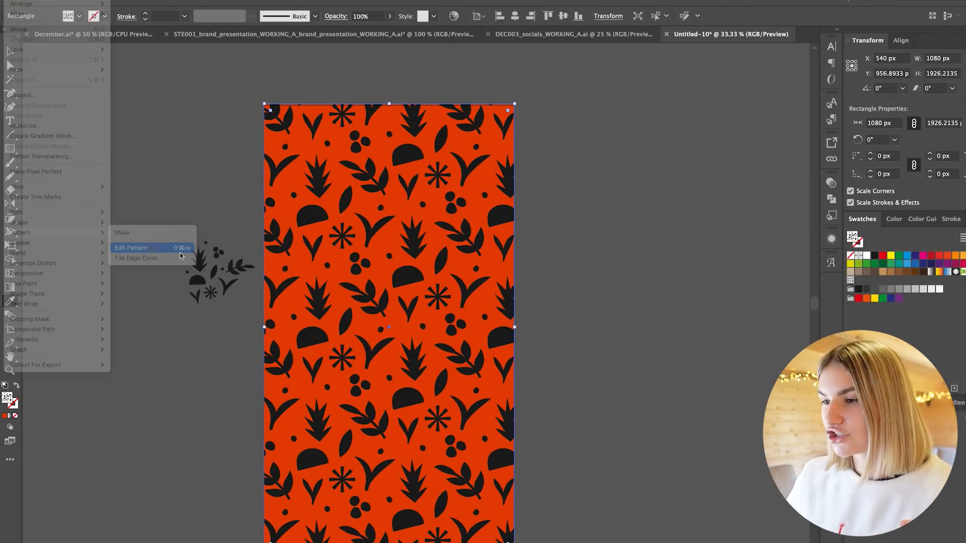
click(151, 248)
double_click(852, 237)
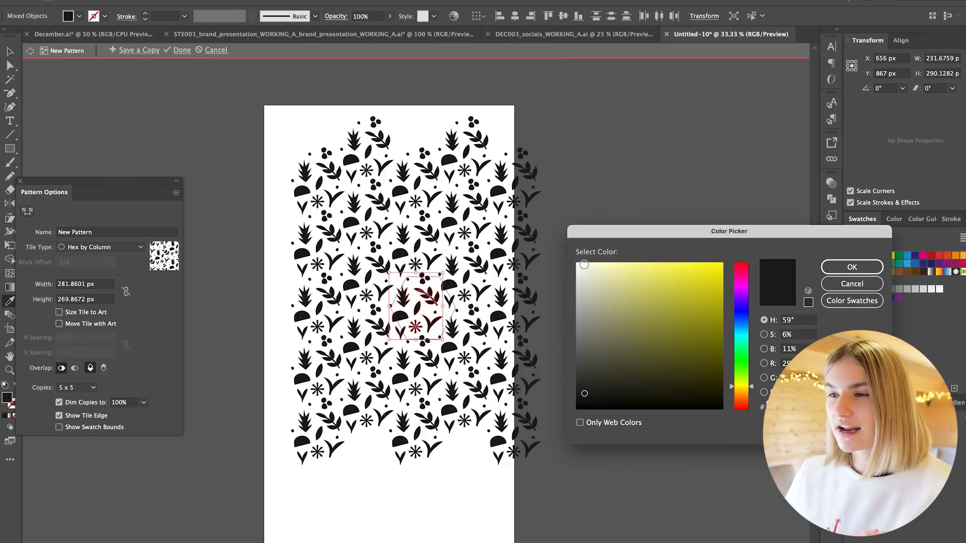
click(845, 268)
click(139, 50)
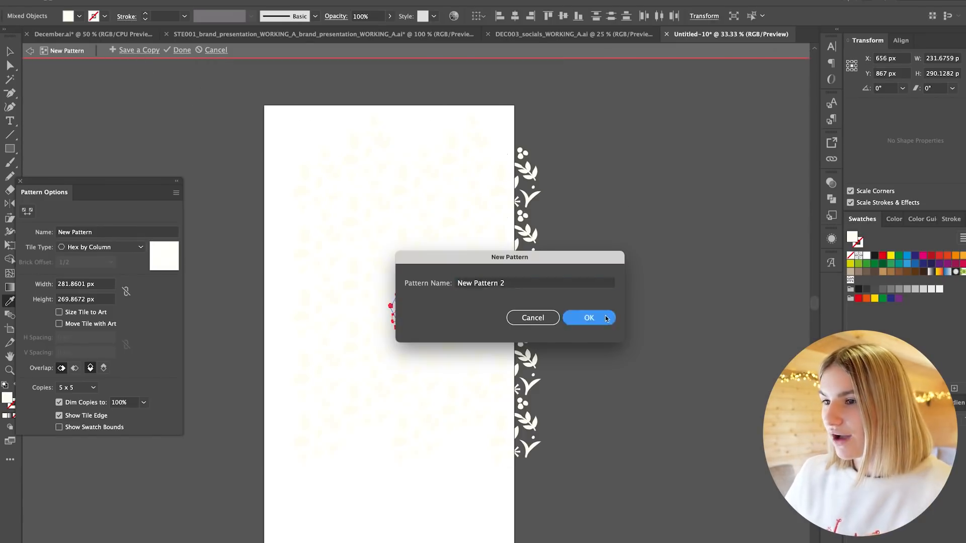
click(589, 318)
- Apply the cream New Pattern 2 swatch to the pattern rectangle over the red background
click(851, 281)
click(858, 280)
click(621, 213)
scroll(455, 227, down, 2)
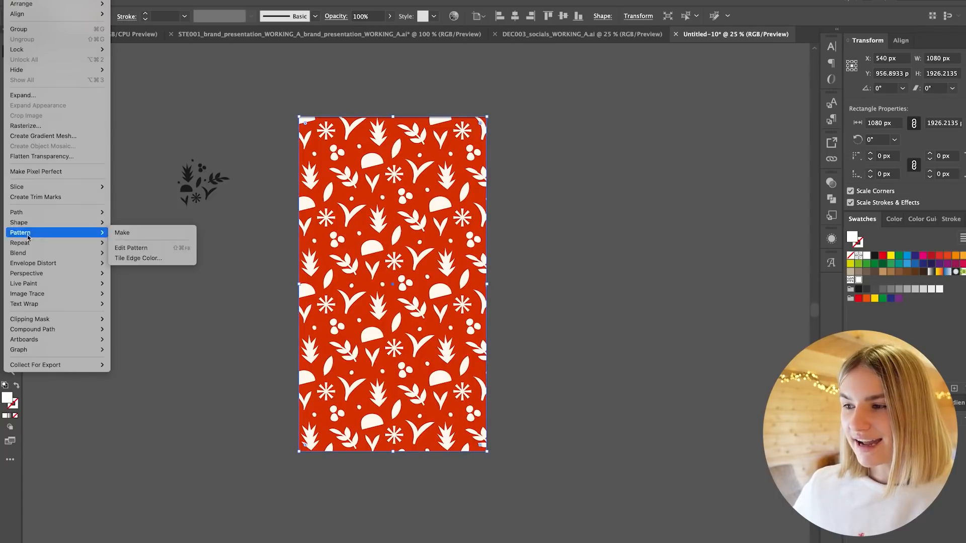
click(151, 244)
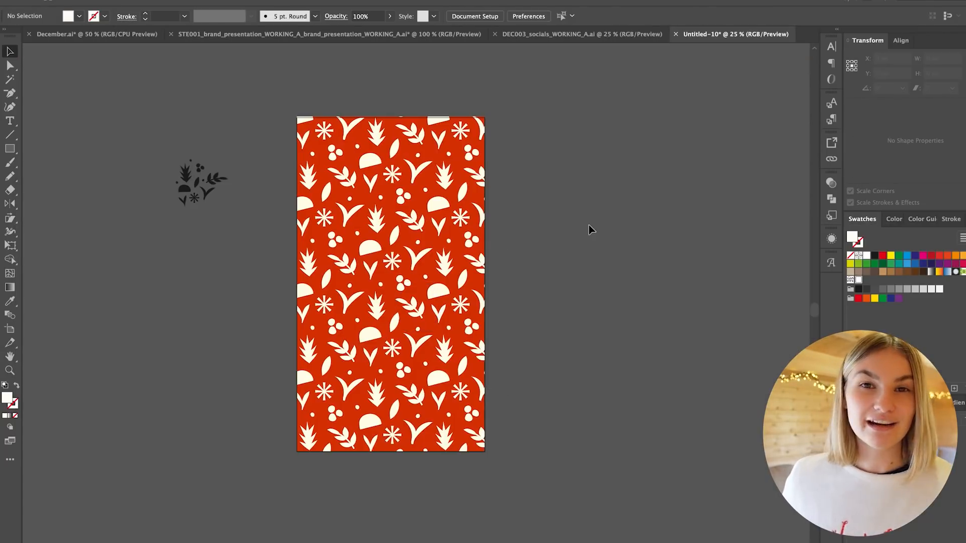
- Duplicate the patterned design twice to the side and recolour the middle copy's background olive green
drag(352, 330, 501, 331)
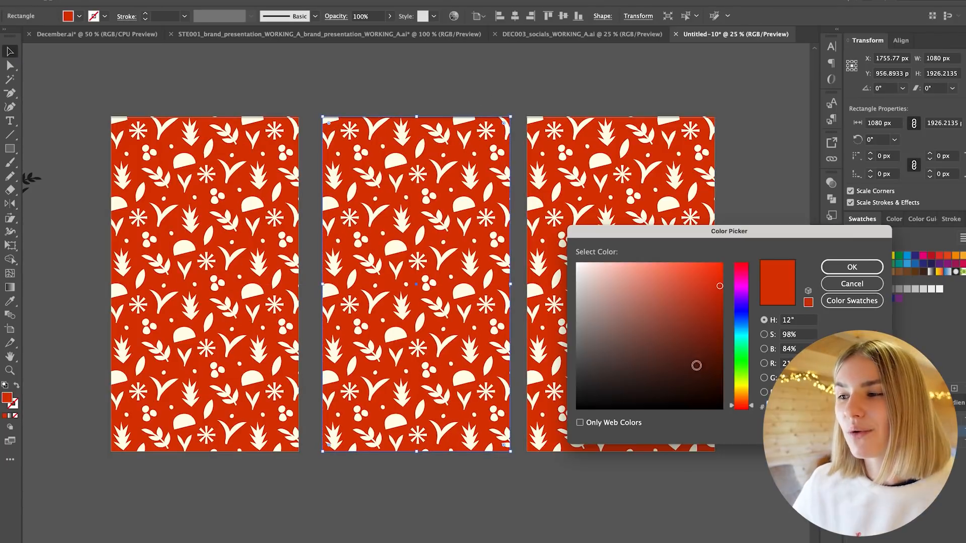
click(677, 364)
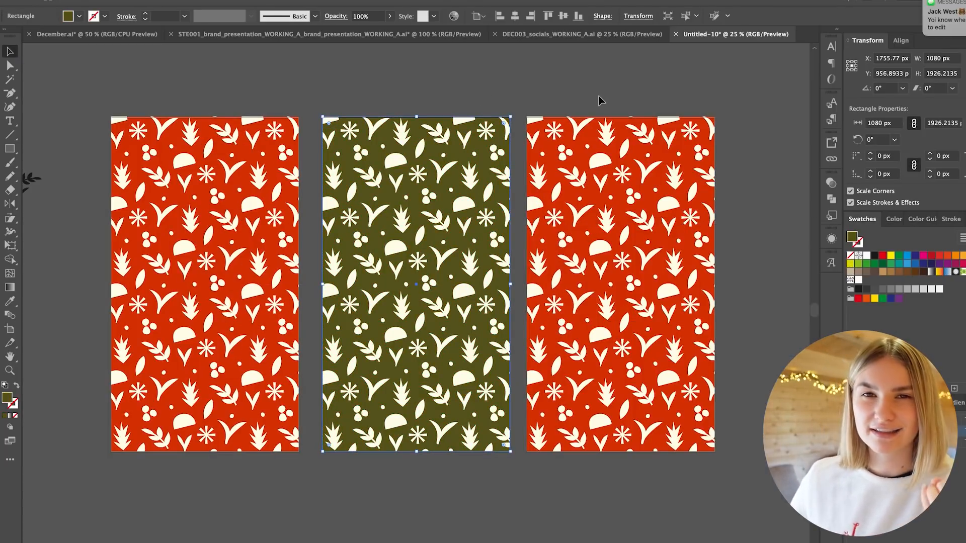
click(600, 96)
scroll(579, 86, right, 2)
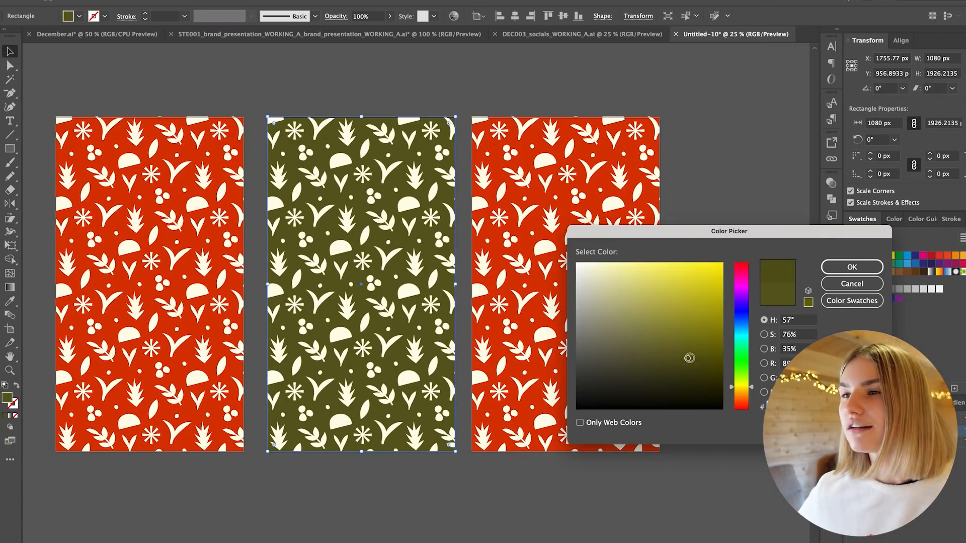
key(Return)
- Recolour the third copy's background navy blue with hue 225°, saturation 68% and brightness 47%
click(684, 135)
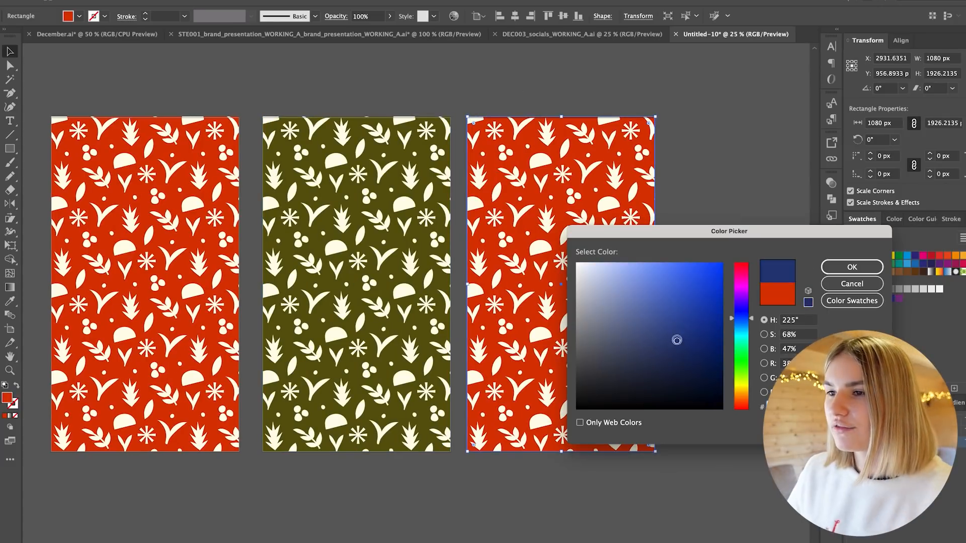
key(Return)
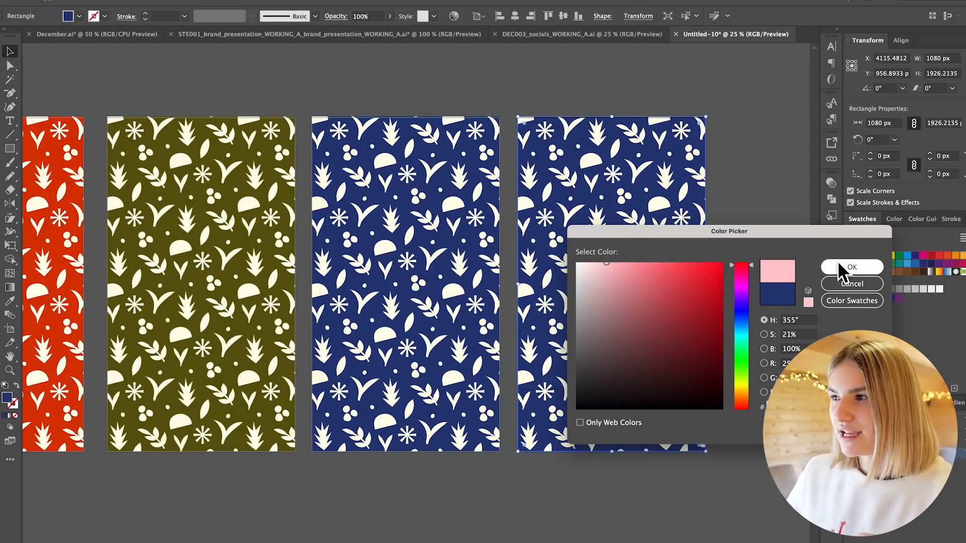
- Recolour the fourth copy's background pink (hue 355°, saturation 21%, brightness 100%) and its pattern motifs dark red (4°, 98%, 74%)
click(850, 267)
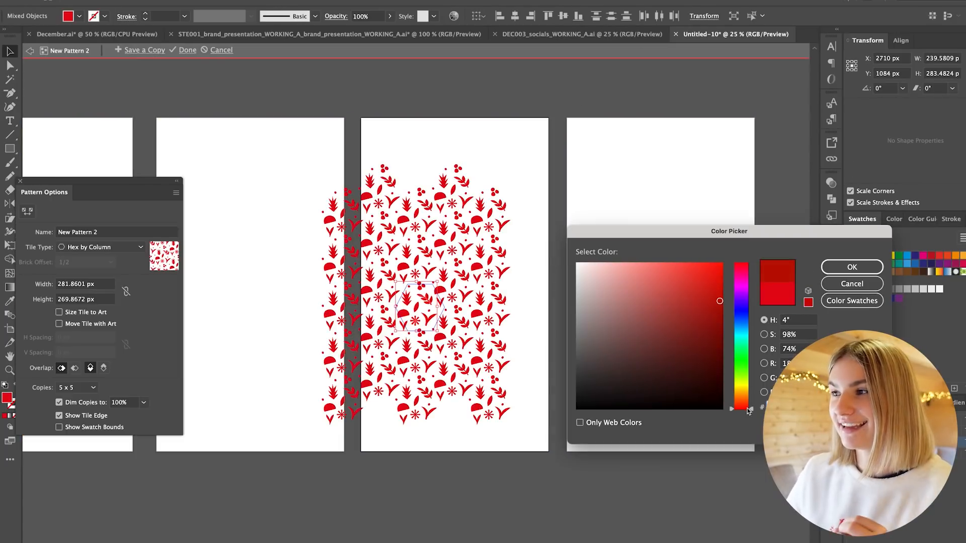
key(Return)
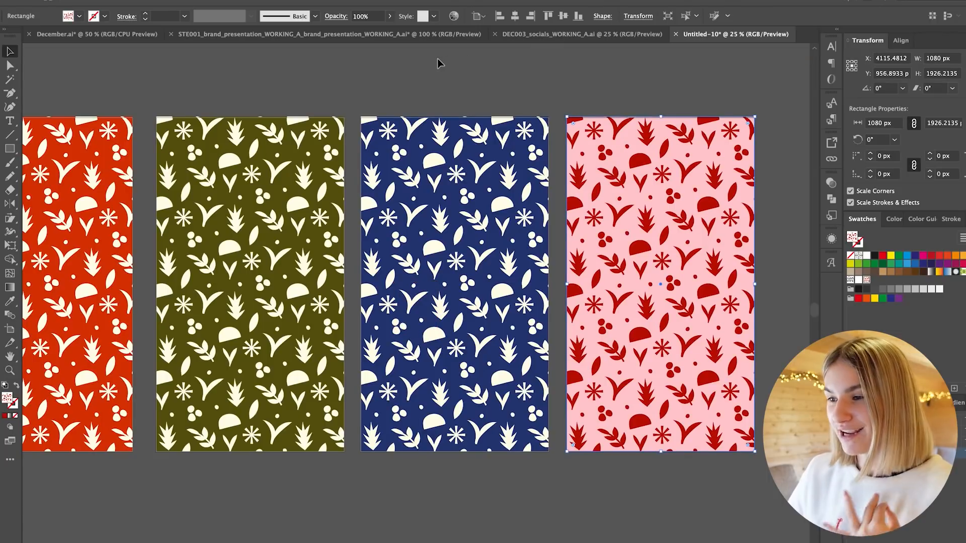
click(437, 58)
scroll(436, 58, left, 5)
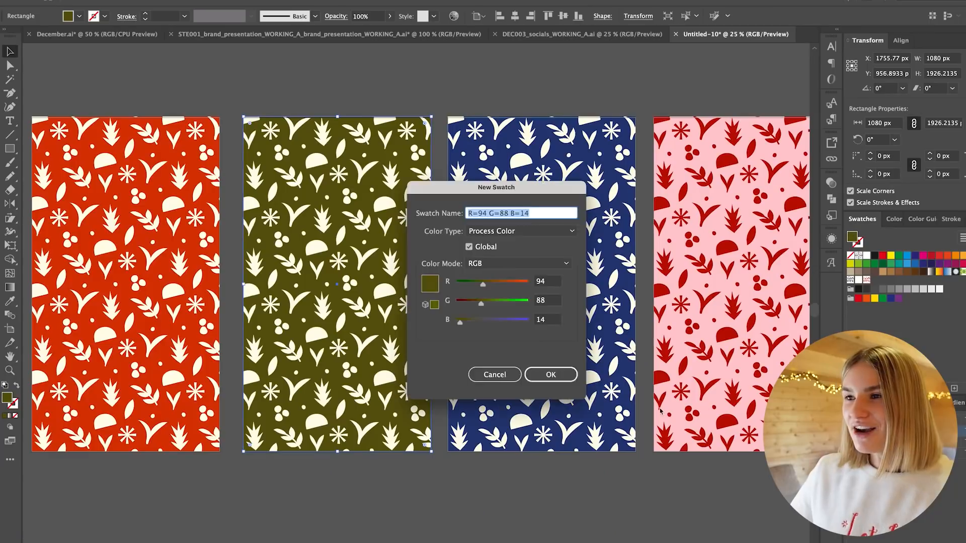
- Save the olive background colour as a global swatch R=94 G=88 B=14 and recolour the olive copy's motifs a lighter olive
click(550, 375)
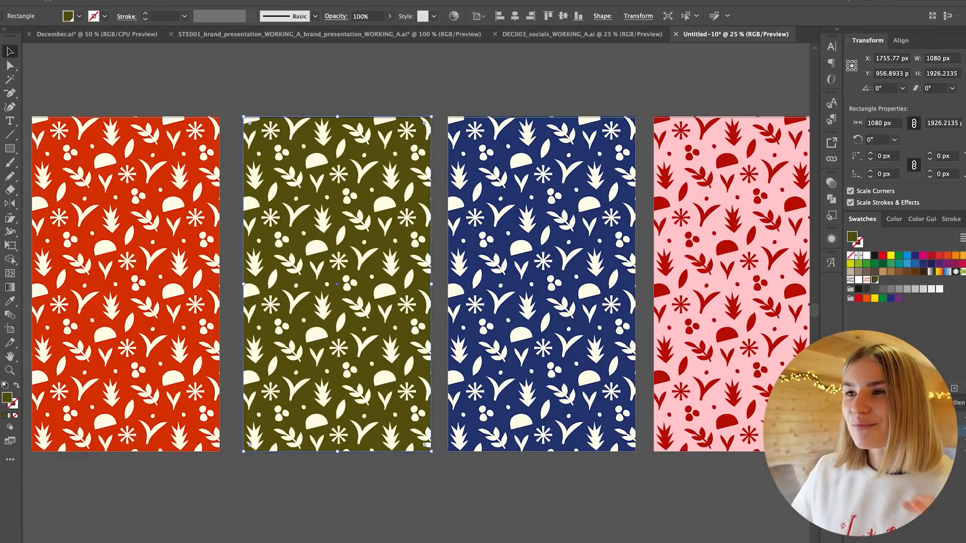
click(15, 1)
click(336, 80)
click(322, 151)
click(15, 1)
mouse_move(30, 233)
click(143, 245)
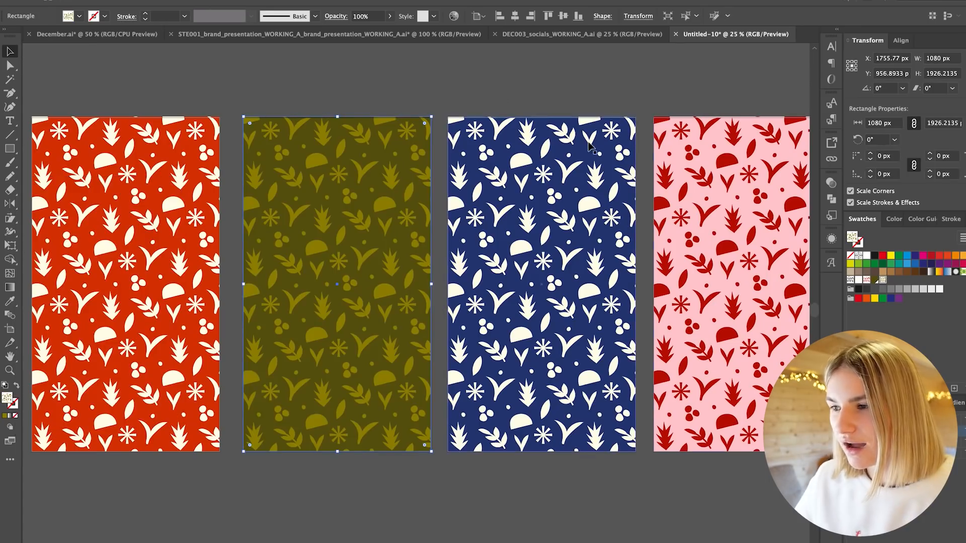
- Open the olive copy's New Pattern 4 for pattern editing
click(15, 1)
mouse_move(30, 242)
click(145, 242)
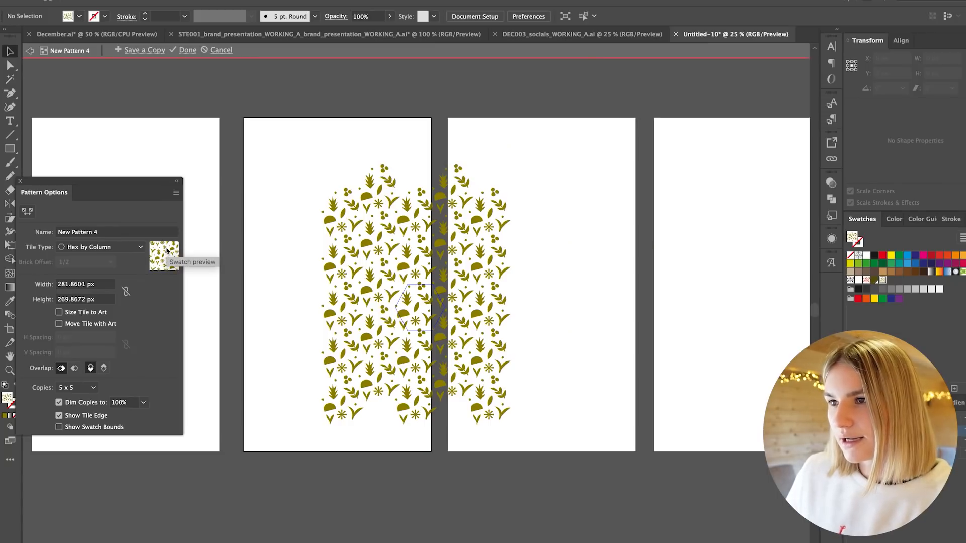
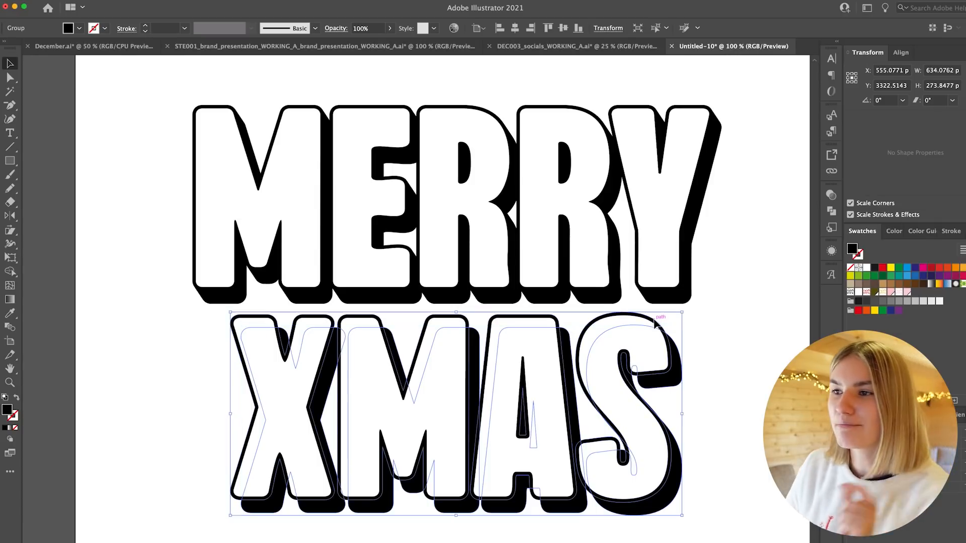
- Blend the front and offset XMAS shapes into a solid black extrusion matching the MERRY lettering
click(18, 0)
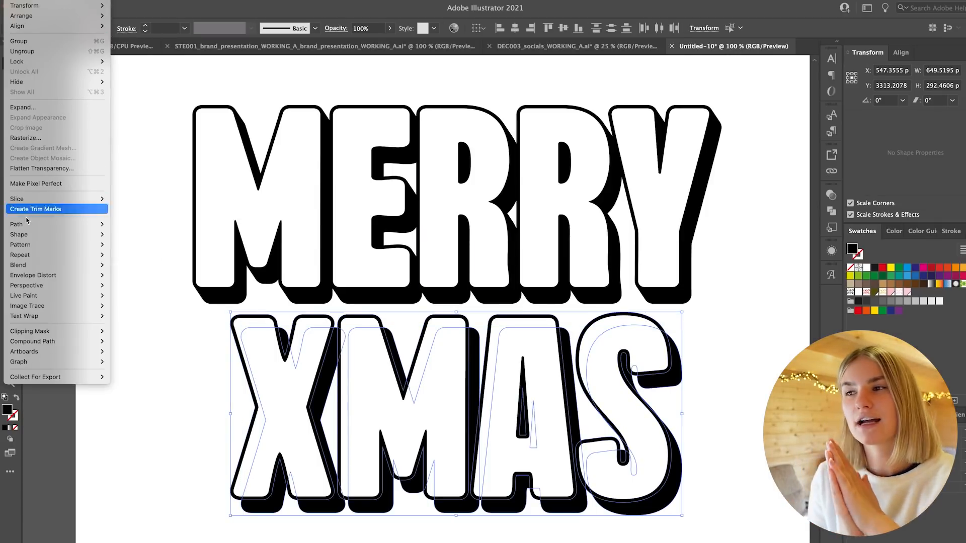
mouse_move(41, 265)
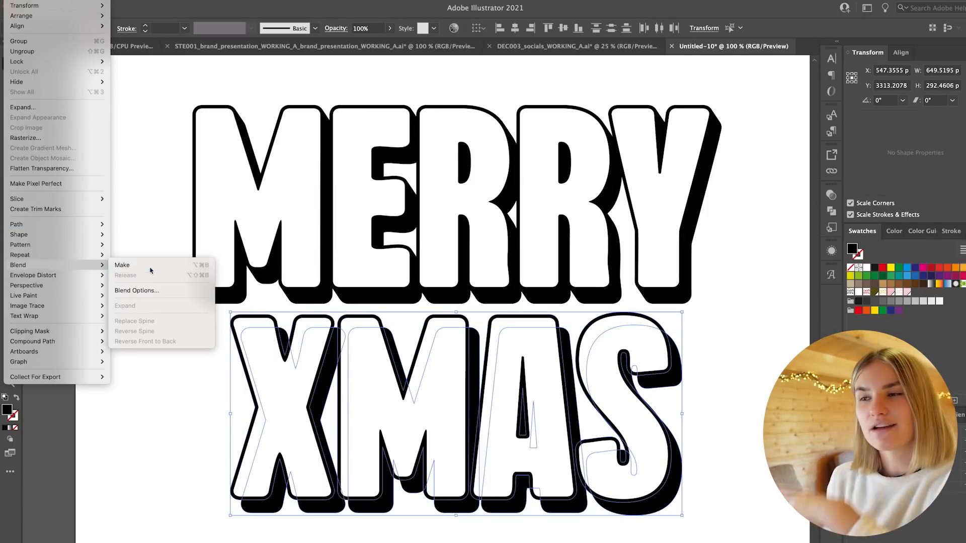
click(132, 265)
click(736, 334)
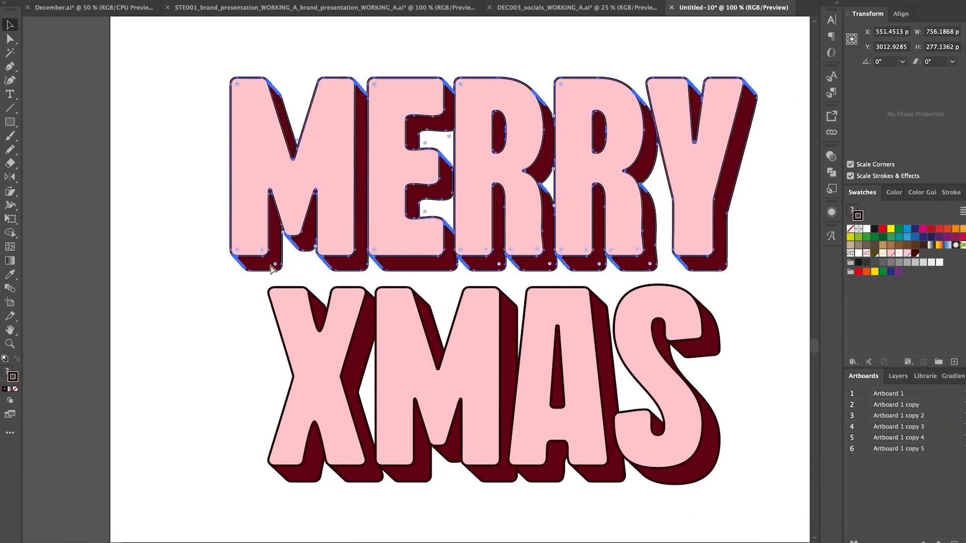
- Draw short diagonal Pen tool lines across the maroon extrusion at the corners of the M and E in MERRY
key(ctrl+shift+a)
scroll(272, 269, up, 3)
key(p)
scroll(353, 207, up, 2)
scroll(353, 206, right, 1)
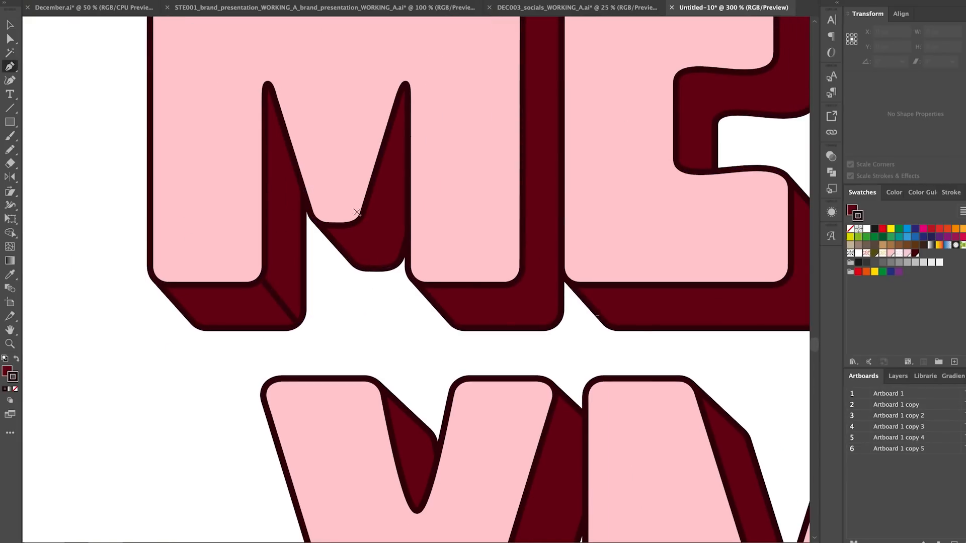
scroll(382, 232, right, 10)
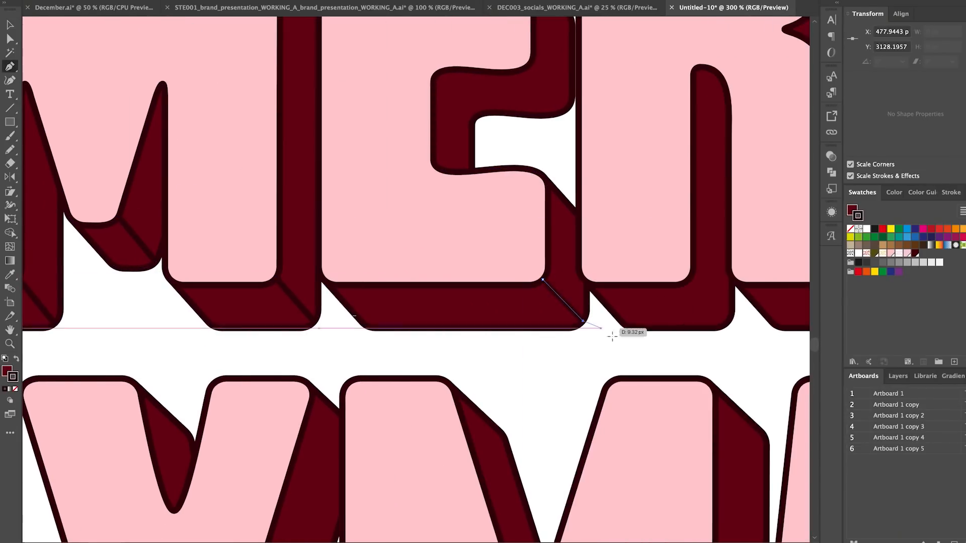
scroll(443, 166, up, 5)
click(420, 140)
click(457, 180)
- Add the remaining diagonal corner lines across the extrusion of the other MERRY and XMAS letters with the Pen tool
scroll(377, 46, up, 3)
scroll(377, 46, right, 2)
click(504, 256)
scroll(470, 86, up, 3)
click(372, 81)
click(410, 124)
scroll(405, 151, up, 4)
scroll(405, 151, right, 4)
click(392, 183)
click(422, 222)
scroll(491, 147, down, 3)
scroll(508, 276, down, 1)
scroll(528, 405, right, 3)
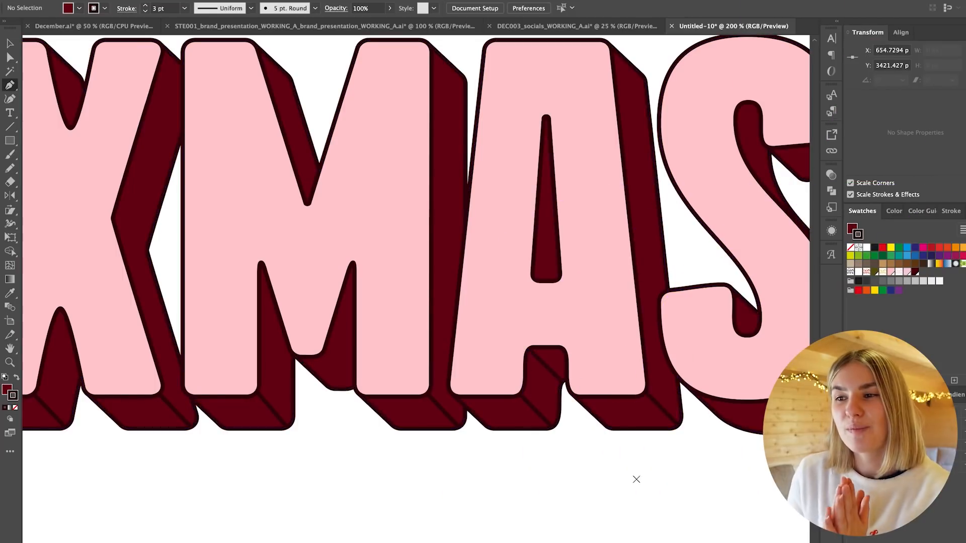
scroll(636, 482, right, 3)
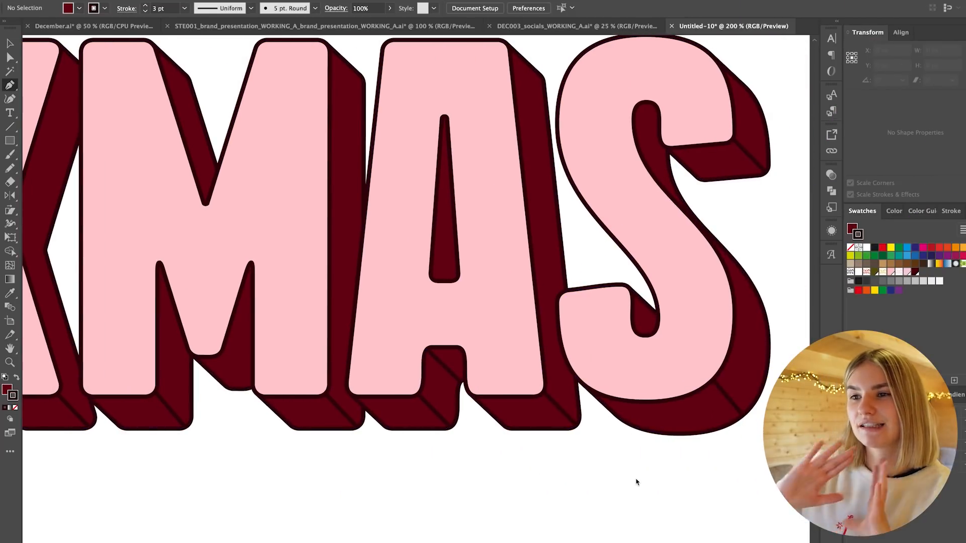
scroll(725, 445, right, 2)
scroll(725, 445, left, 2)
scroll(724, 445, up, 1)
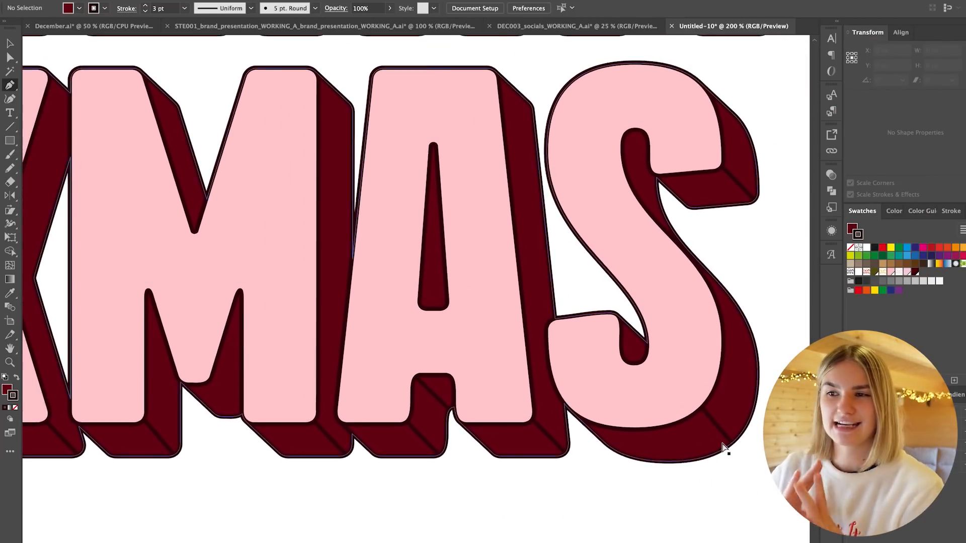
scroll(726, 446, down, 3)
scroll(498, 277, up, 5)
scroll(498, 277, left, 3)
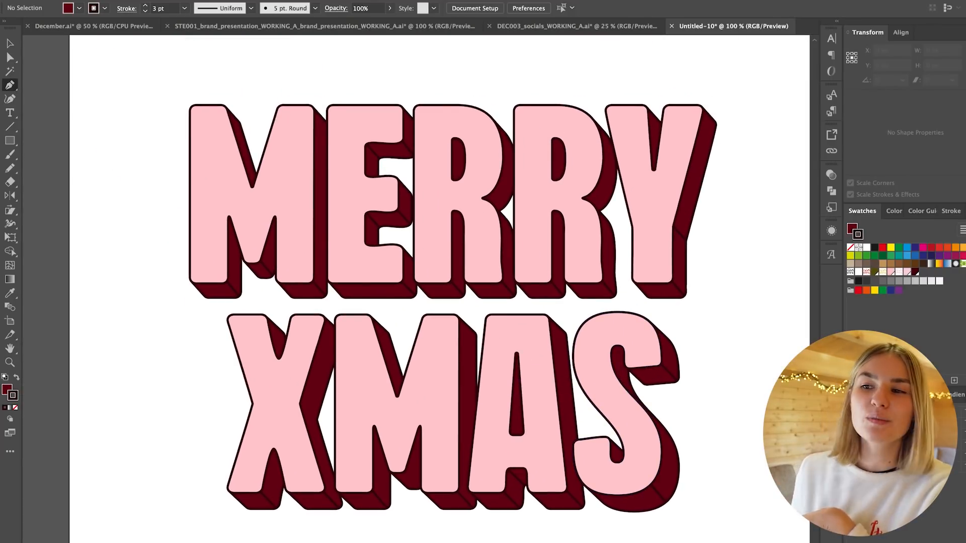
- Select all the lettering and use Shape Builder to separate the first M's bottom extrusion face along its corner line
key(ctrl+a)
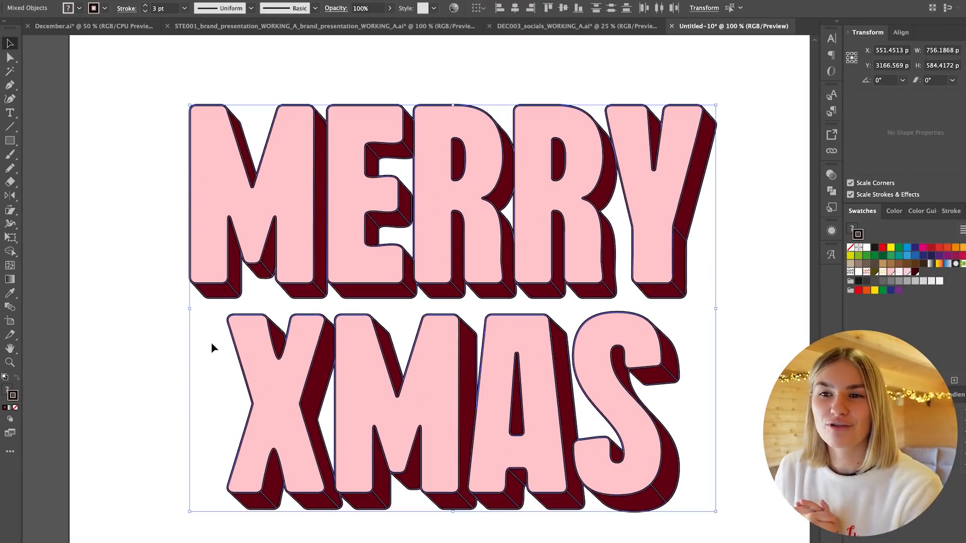
click(10, 252)
scroll(82, 250, up, 2)
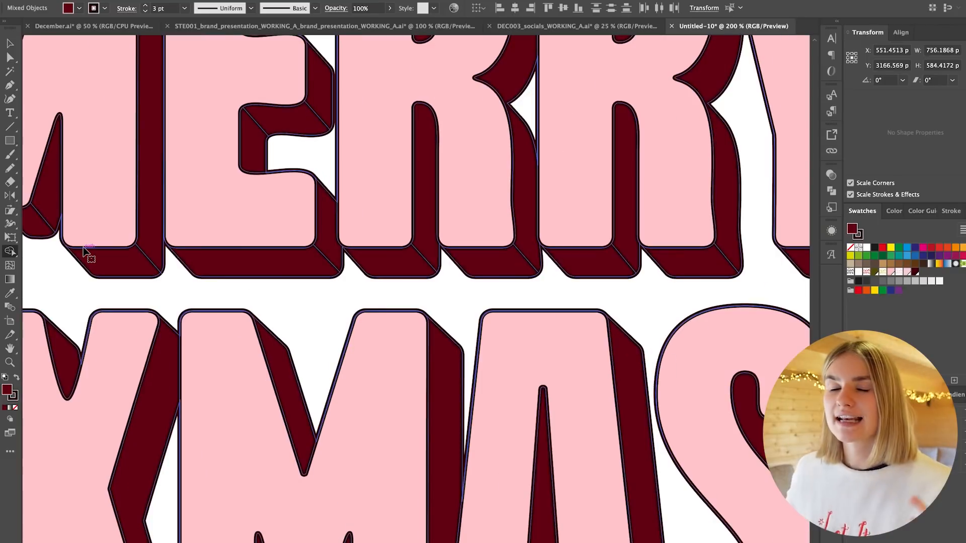
scroll(256, 233, left, 5)
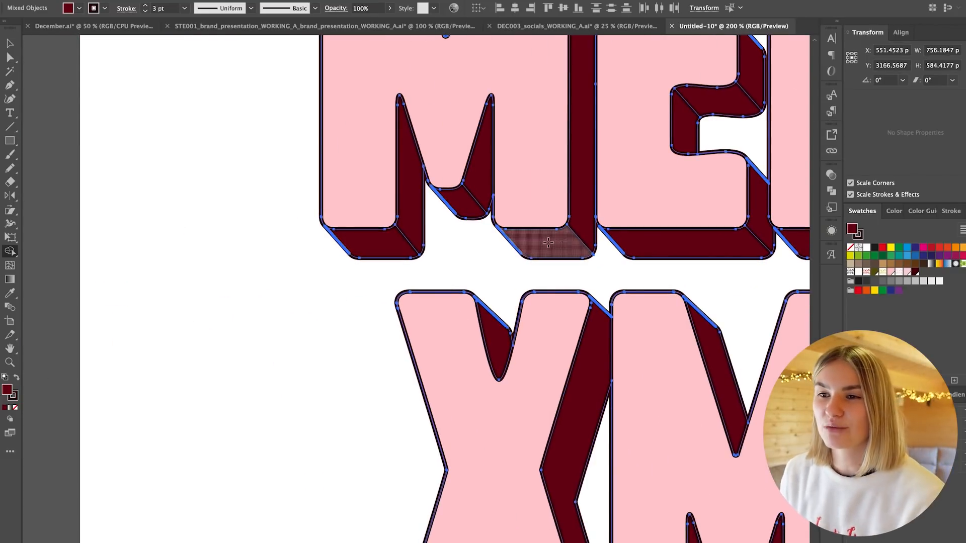
ctrl+click(401, 250)
- Isolate the MERRY extrusion group to reach the first M's bottom face
key(v)
double_click(372, 245)
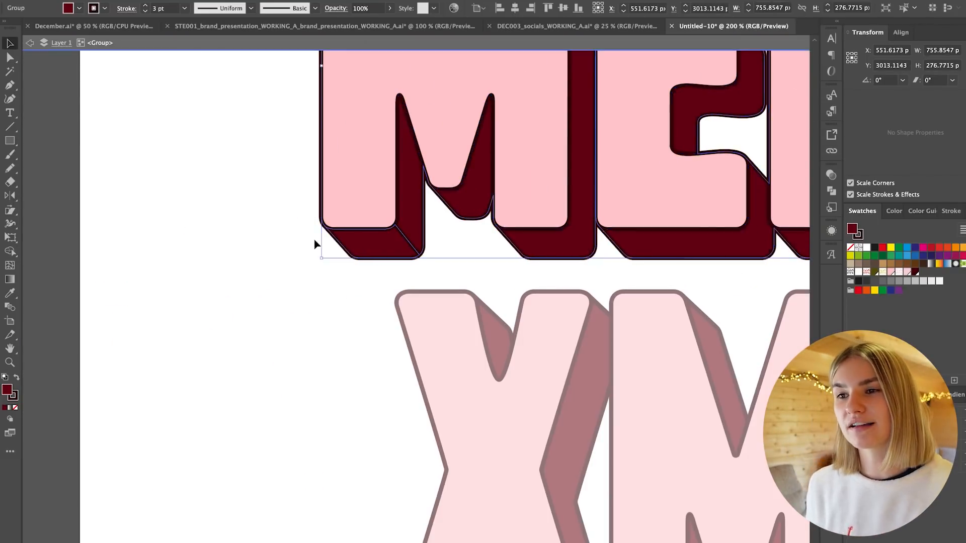
double_click(371, 245)
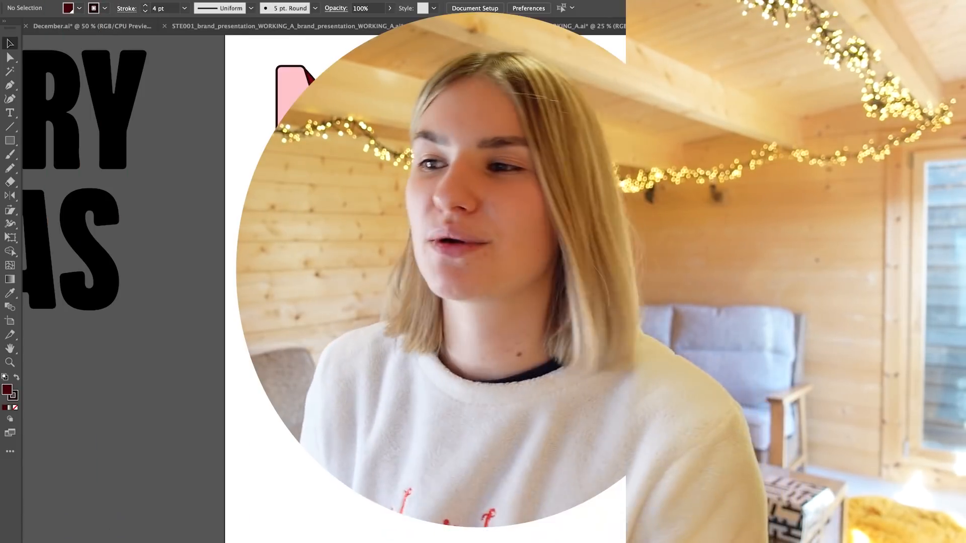
- Draw a dark maroon rectangle of about 1101 × 1973 px over the MERRY XMAS artboard and send it behind the lettering
scroll(659, 300, down, 3)
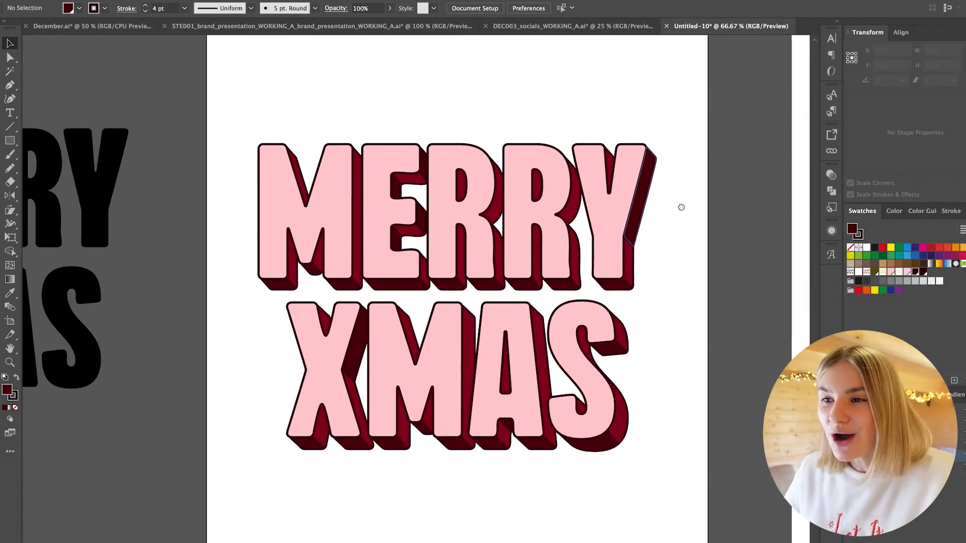
drag(660, 303, 660, 262)
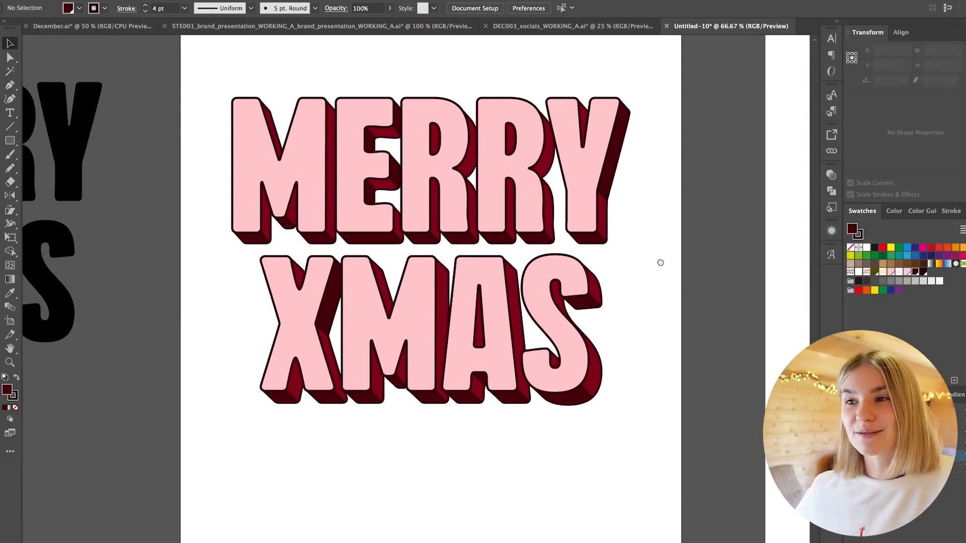
key(super+minus)
key(super+minus)
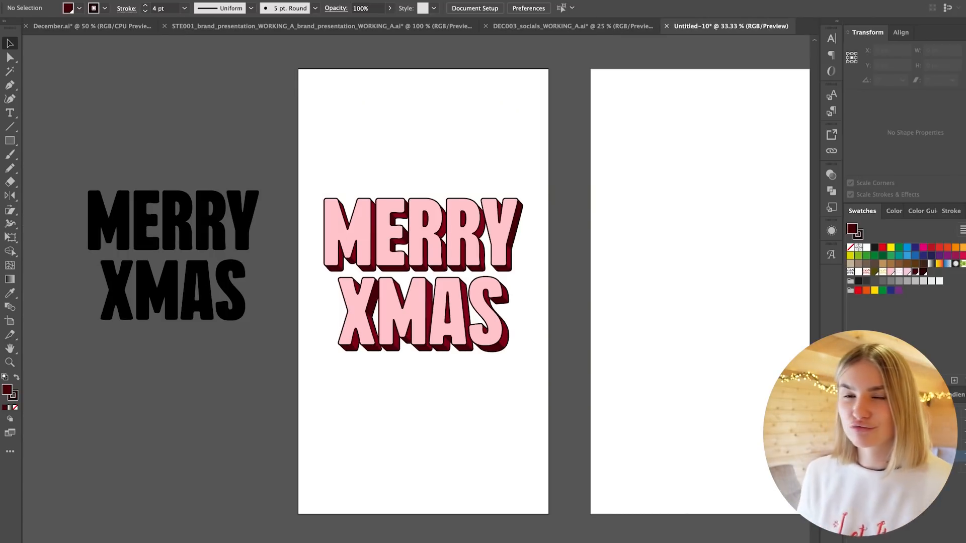
drag(296, 61, 550, 518)
key(super+shift+bracketleft)
key(super+equal)
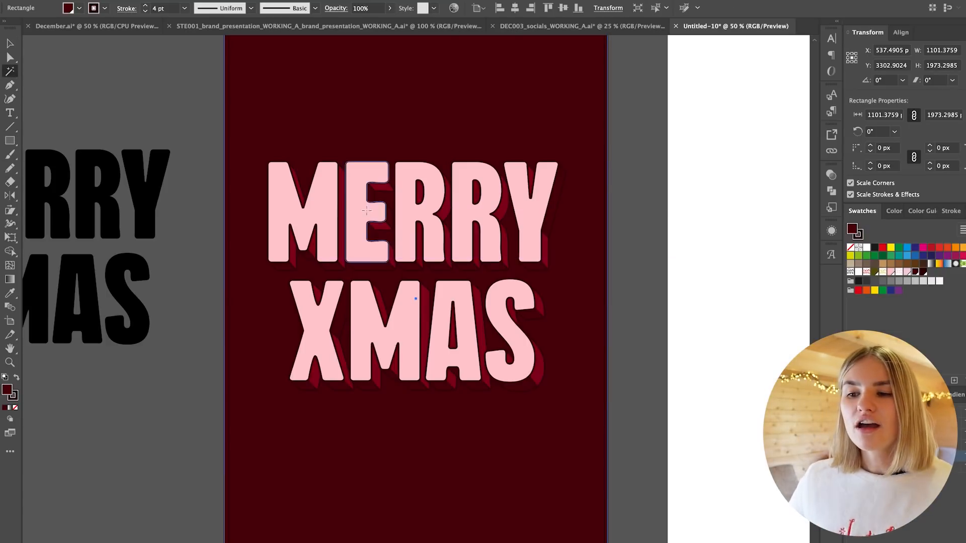
- Select all the red extrusion side faces with the Magic Wand and recolour them hue 345°, saturation 100%, brightness 61%
click(341, 201)
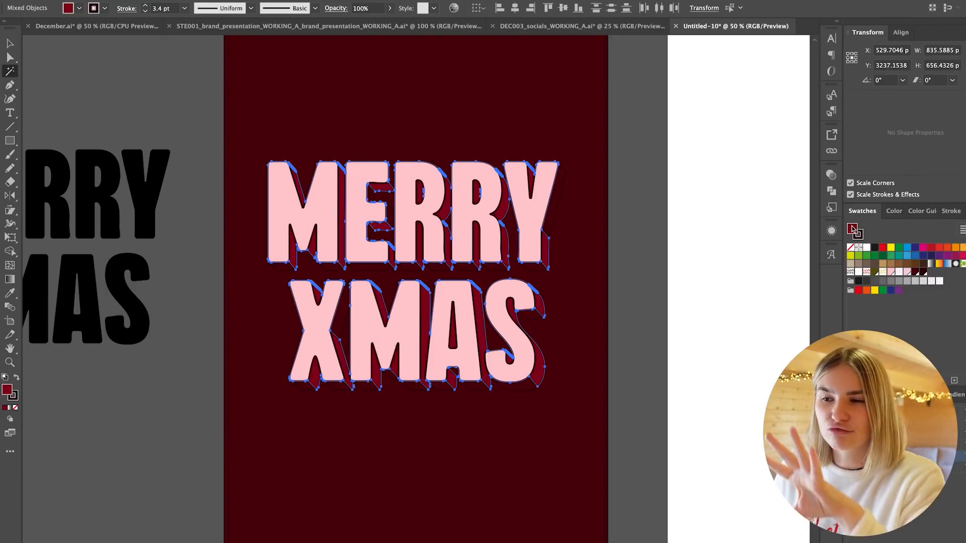
double_click(852, 229)
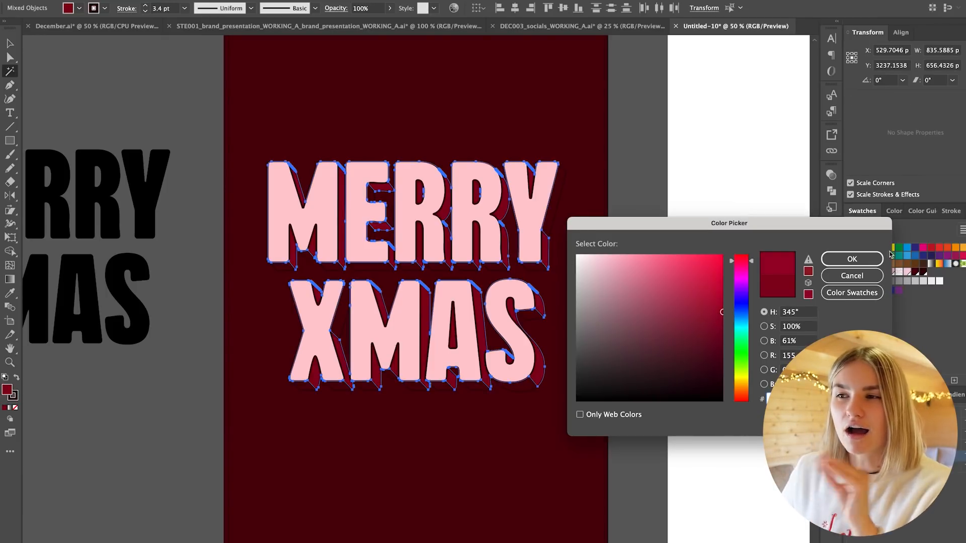
click(866, 258)
click(8, 43)
click(661, 271)
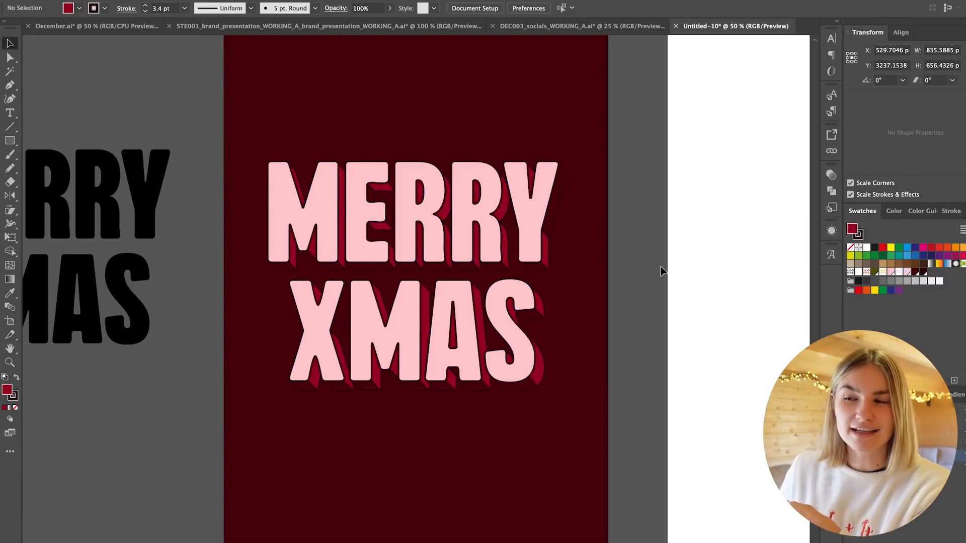
- Try a darker maroon on the extrusion's bottom faces and the background together, and undo it
scroll(629, 287, down, 1)
scroll(721, 331, down, 3)
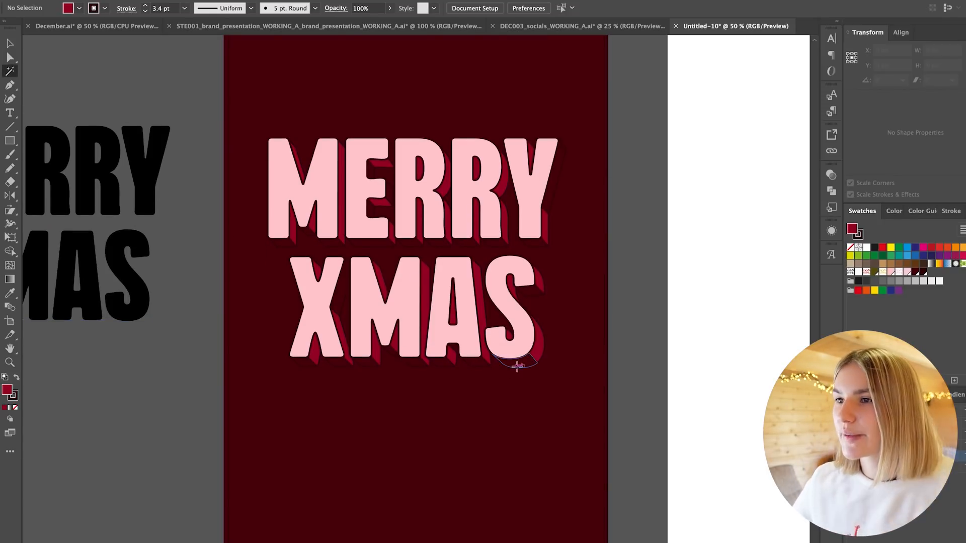
click(511, 368)
double_click(852, 230)
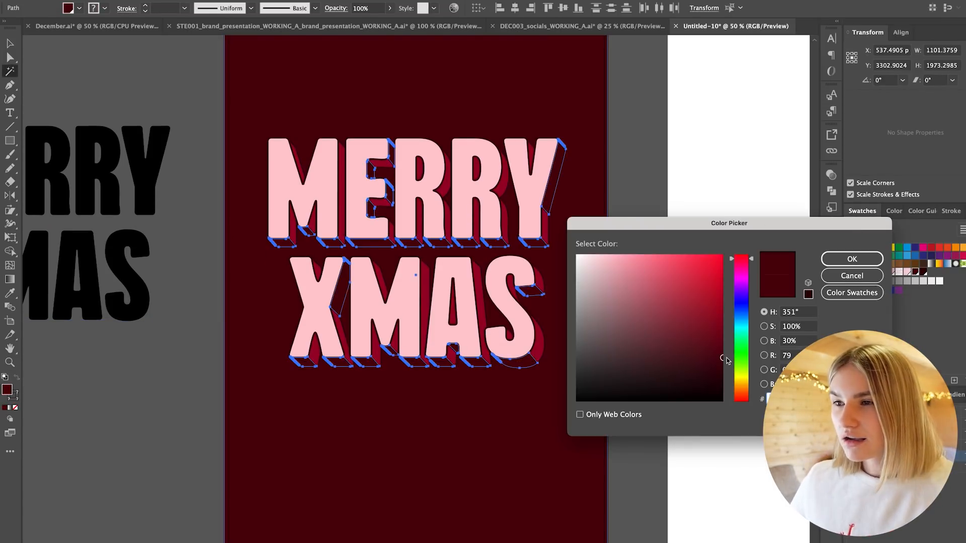
click(835, 261)
click(700, 273)
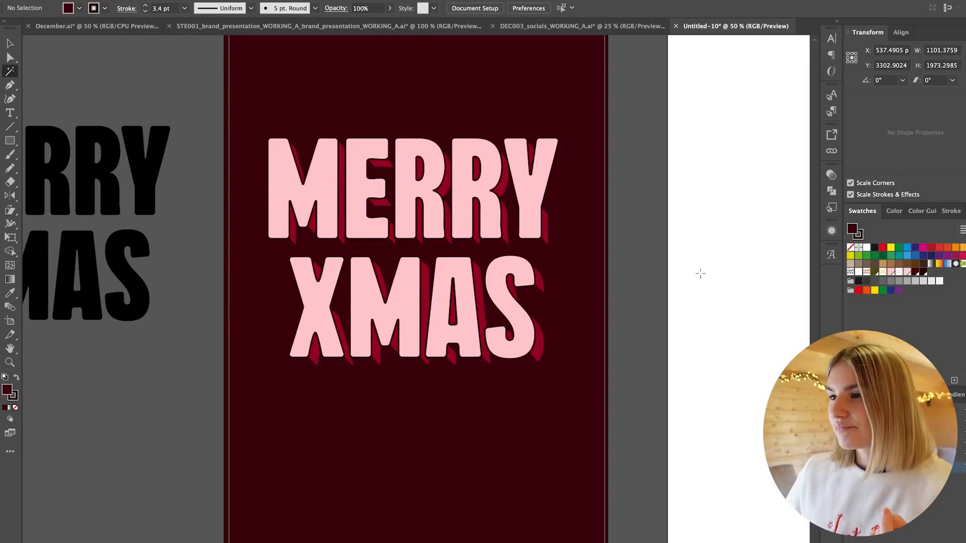
key(ctrl+z)
click(703, 278)
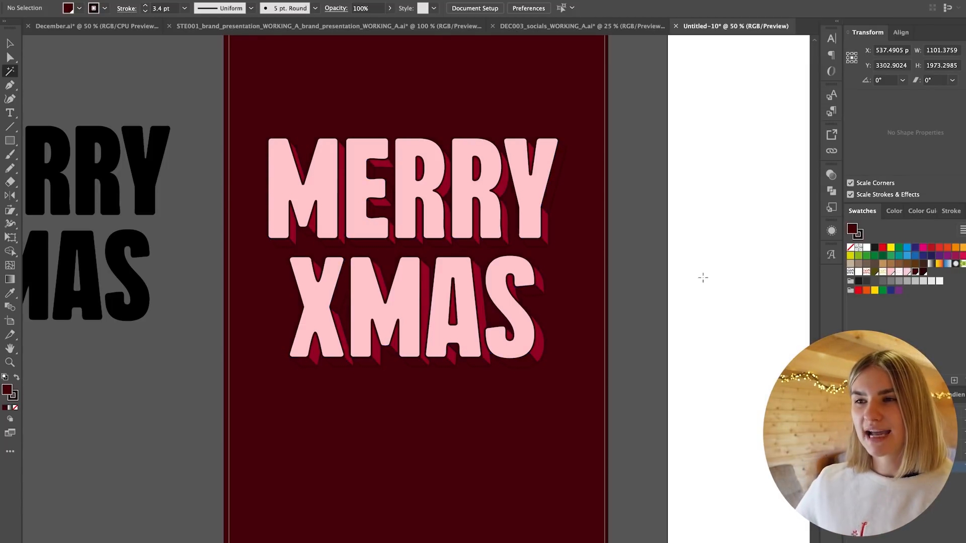
- Try hue 347°, saturation 100%, brightness 31% on the background rectangle, and fill it with pink sampled from the letter faces instead
key(v)
click(559, 176)
double_click(852, 230)
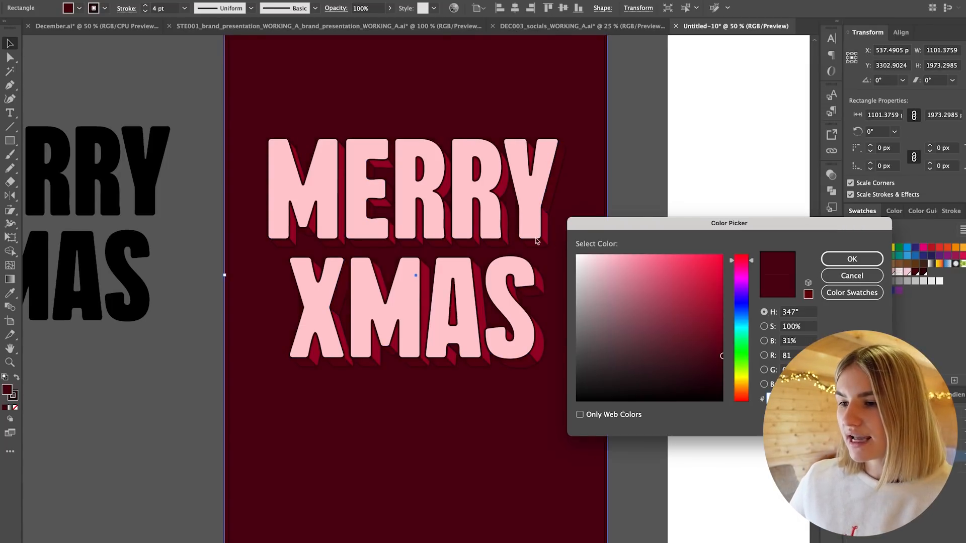
click(879, 259)
key(i)
click(483, 204)
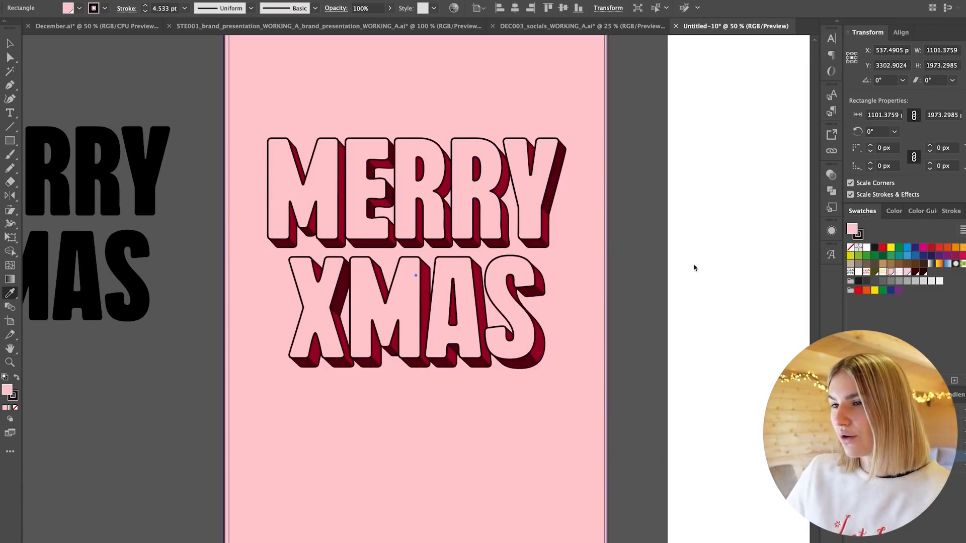
- Select the front letter faces of MERRY XMAS and recolour them a paler pink
key(v)
click(529, 166)
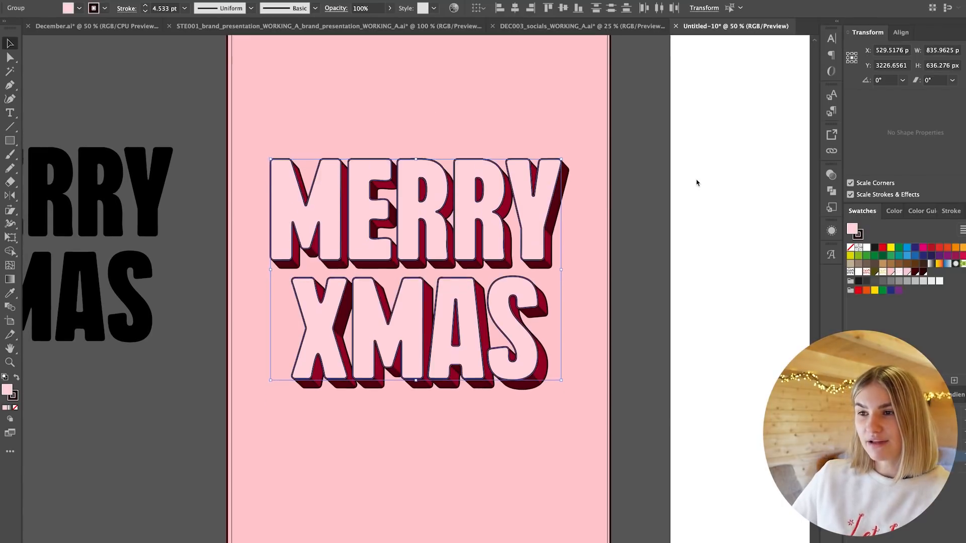
- Recolour the selected front letter faces of MERRY XMAS an even paler pink
double_click(851, 229)
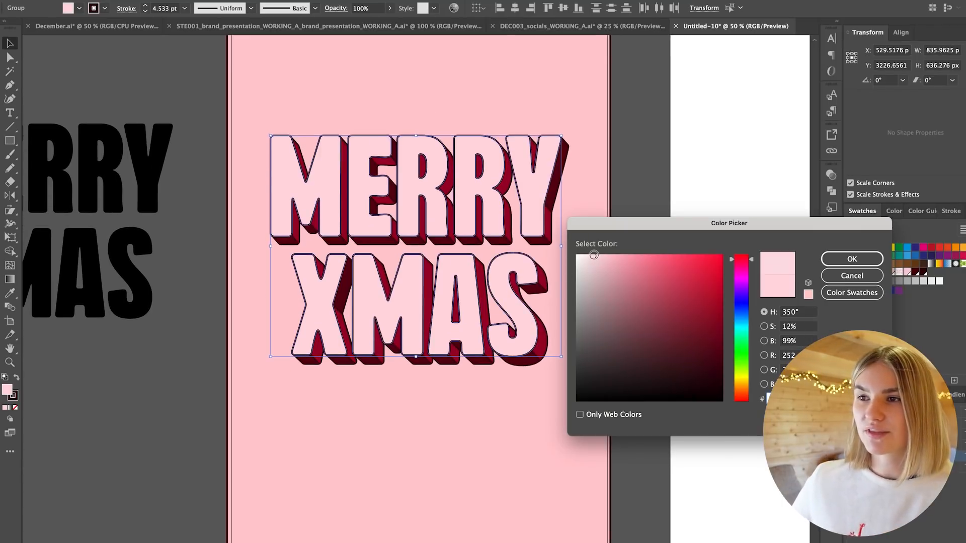
click(851, 260)
click(693, 263)
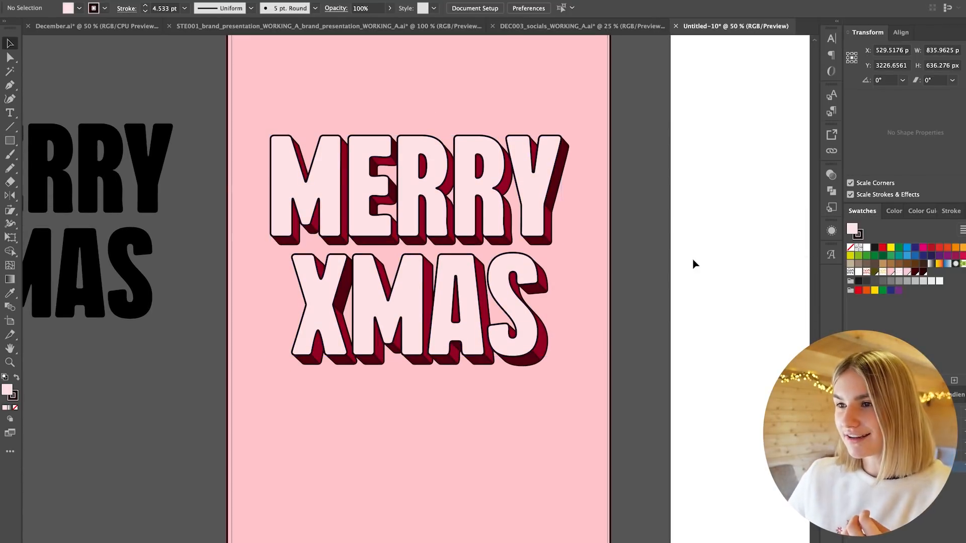
scroll(694, 264, up, 1)
key(ctrl+minus)
key(ctrl+minus)
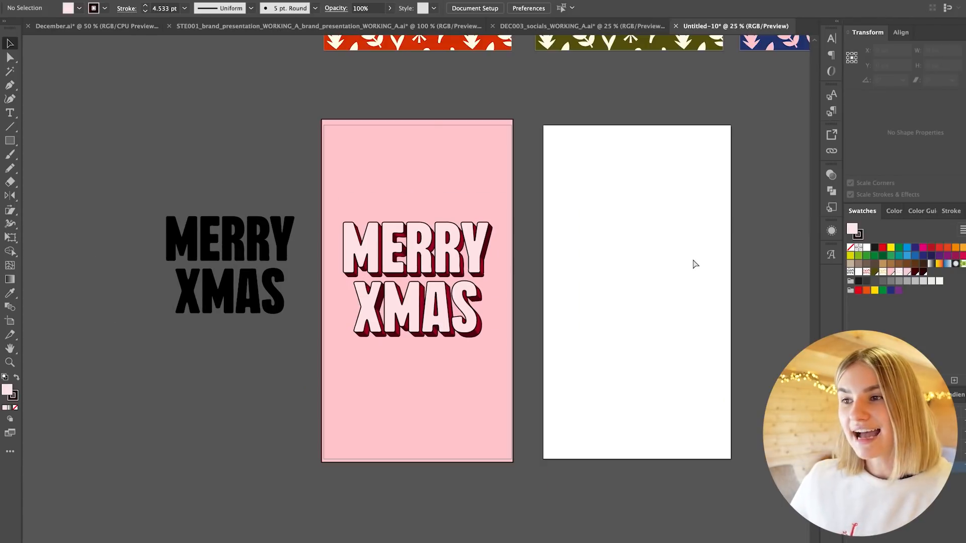
key(ctrl+plus)
key(ctrl+plus)
key(ctrl+minus)
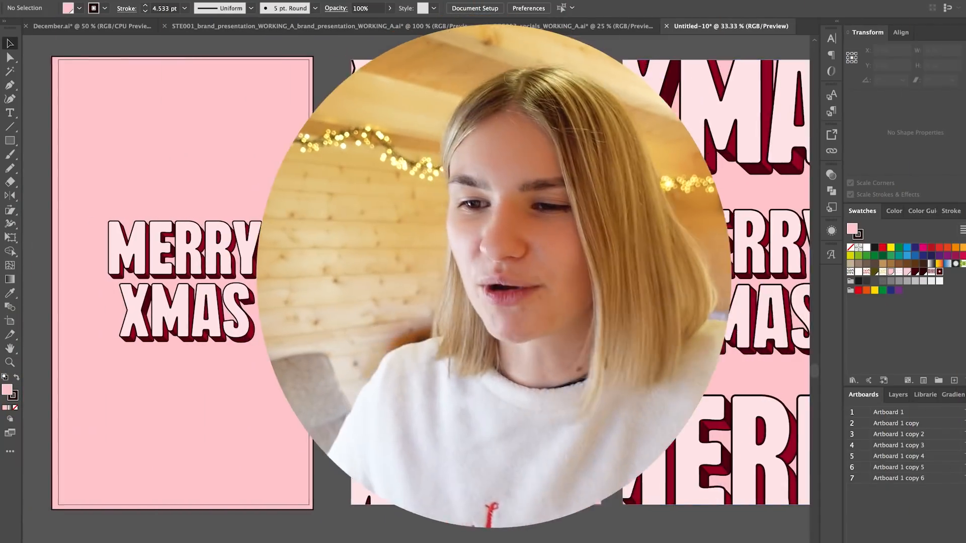
- Paint a long looping dark maroon cord with a 5 pt Paintbrush stroke across the MERRY XMAS poster, redoing it until the curve flows
scroll(387, 248, left, 10)
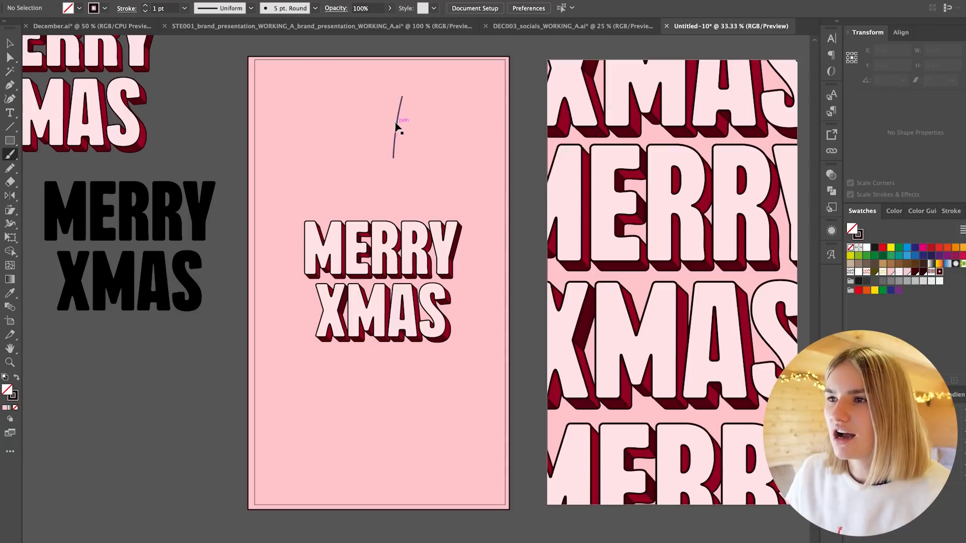
click(397, 127)
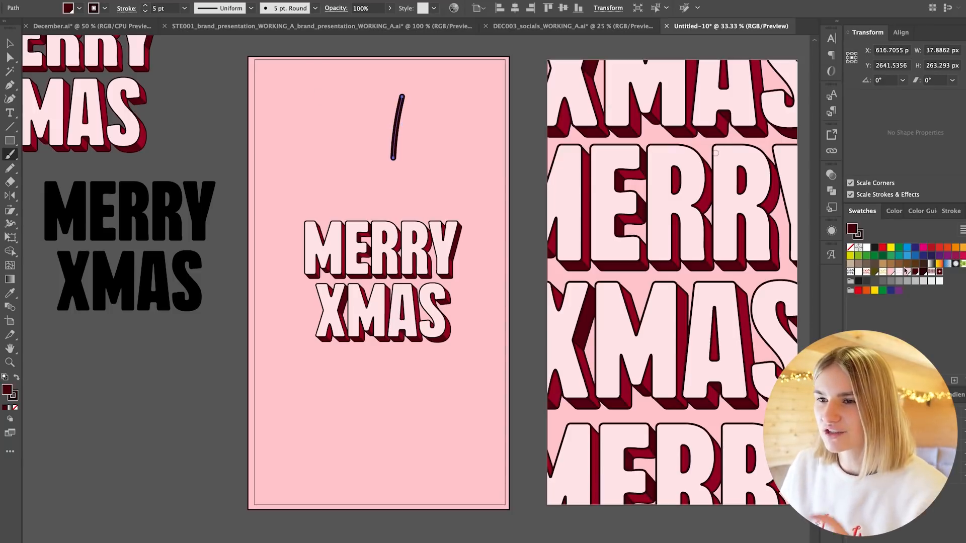
key(Delete)
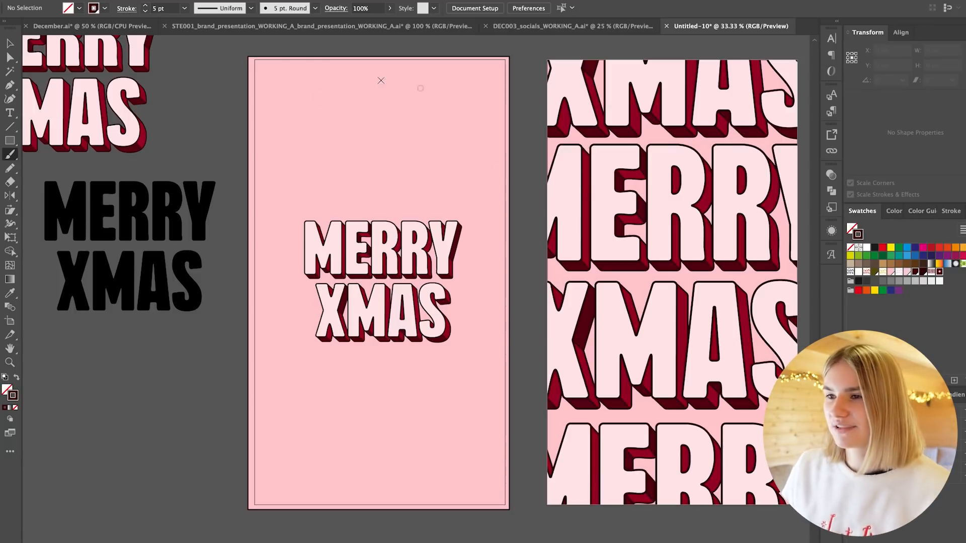
mouse_move(270, 365)
mouse_down()
mouse_move(313, 455)
mouse_move(199, 463)
mouse_up()
key(super+z)
mouse_move(276, 368)
mouse_down()
mouse_move(356, 413)
mouse_move(47, 501)
mouse_move(420, 429)
mouse_move(137, 509)
mouse_up()
key(super+z)
super+click(482, 300)
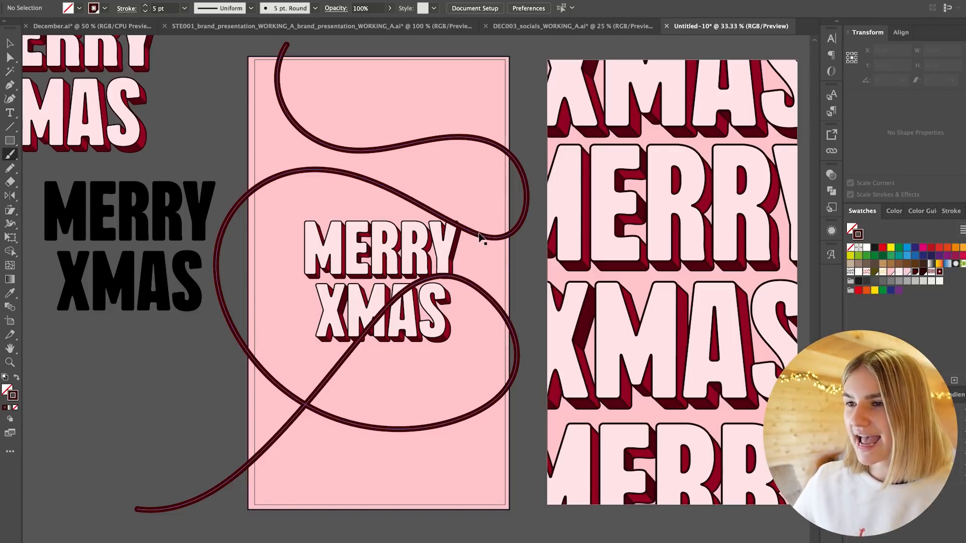
- Cut the word XMAS out of the lettering group and paste it in place in front of the cord, keeping MERRY behind it
click(9, 45)
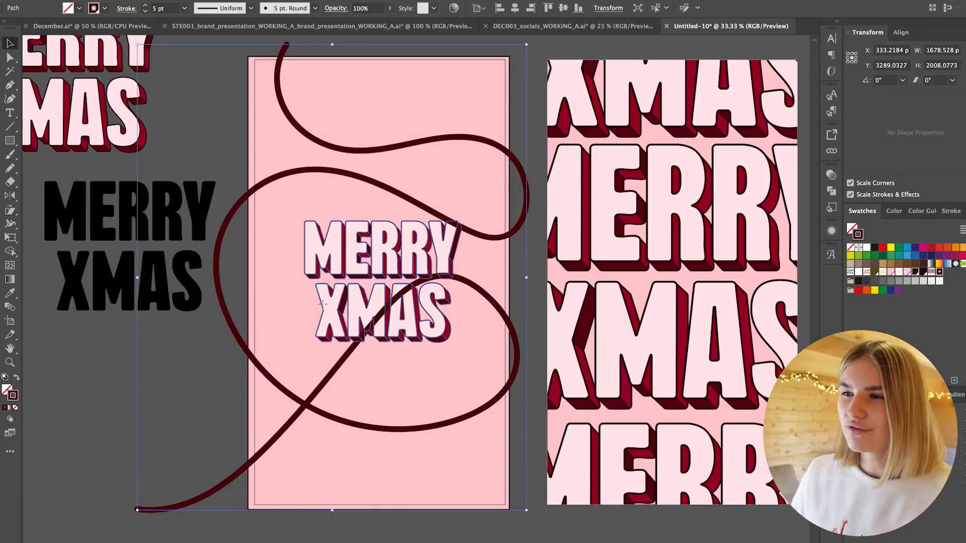
double_click(313, 304)
key(BackSpace)
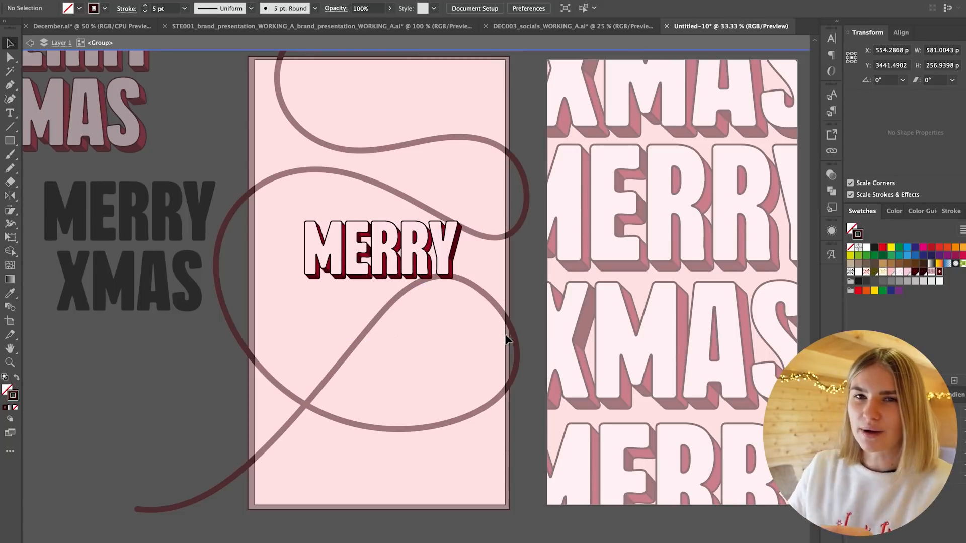
key(Escape)
click(483, 297)
key(super+f)
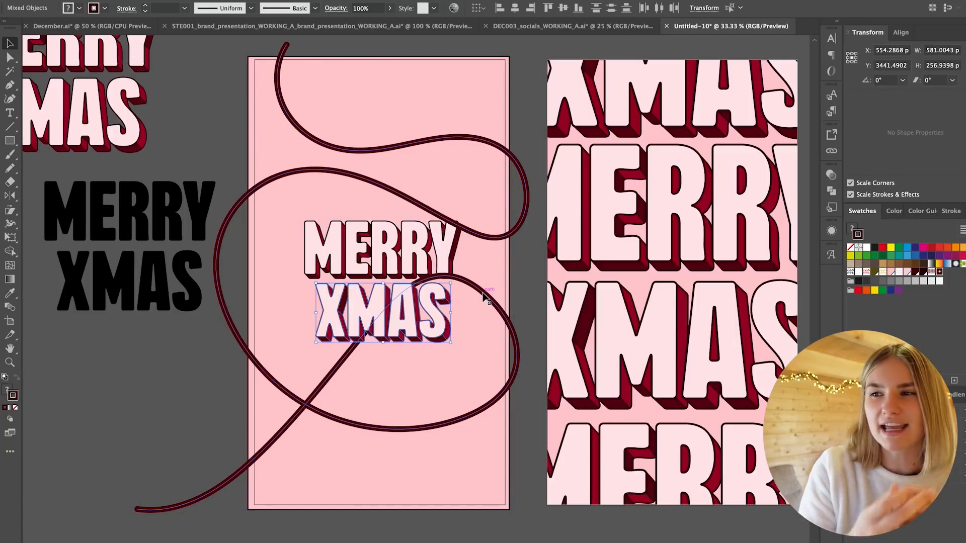
click(523, 263)
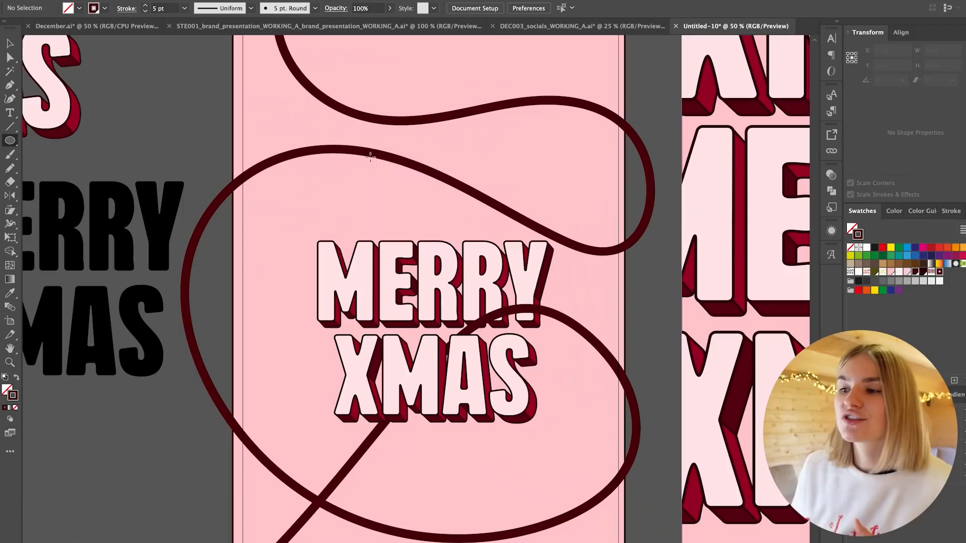
- Draw a dark maroon circle about 65 px wide as a light bulb and copy it along both sides of the cord's curves
drag(289, 147, 377, 179)
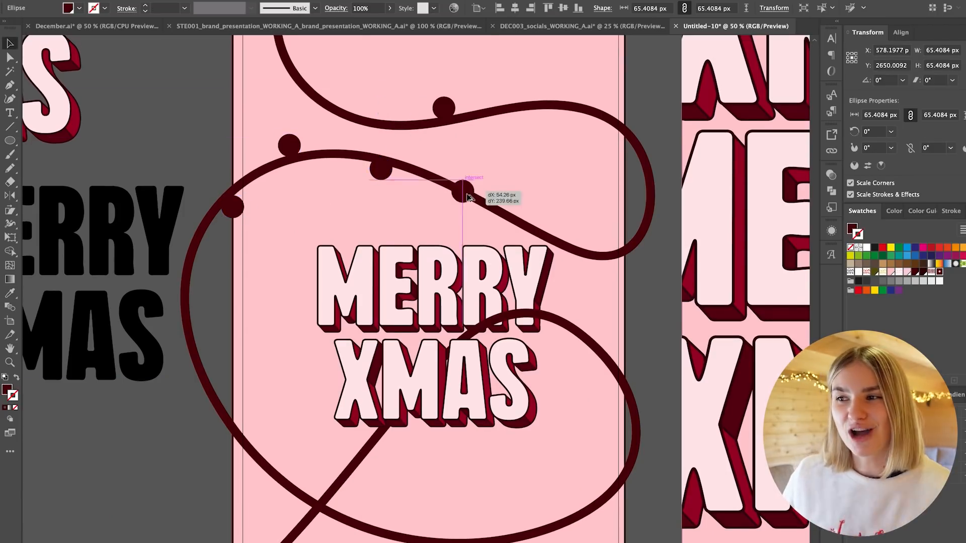
scroll(458, 244, down, 1)
drag(460, 192, 403, 452)
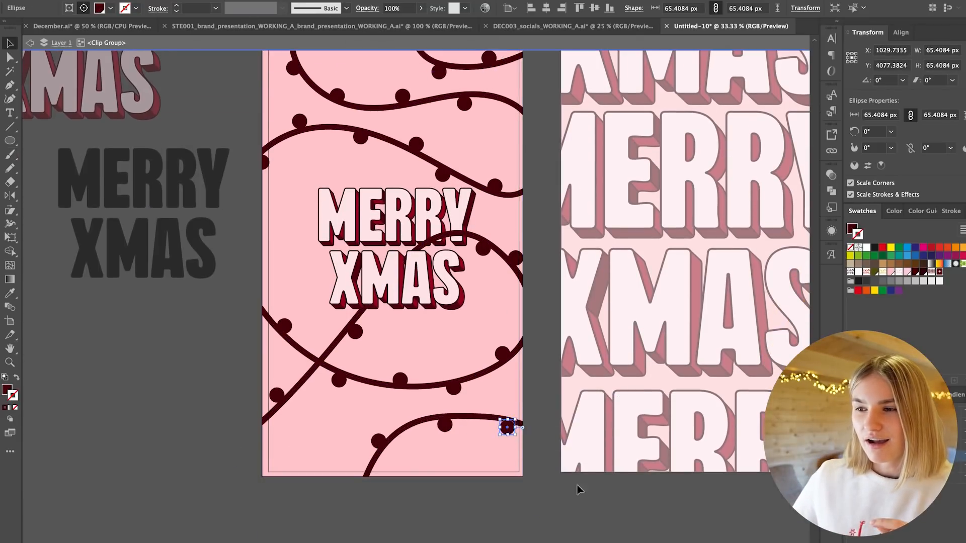
key(ctrl+shift+a)
key(b)
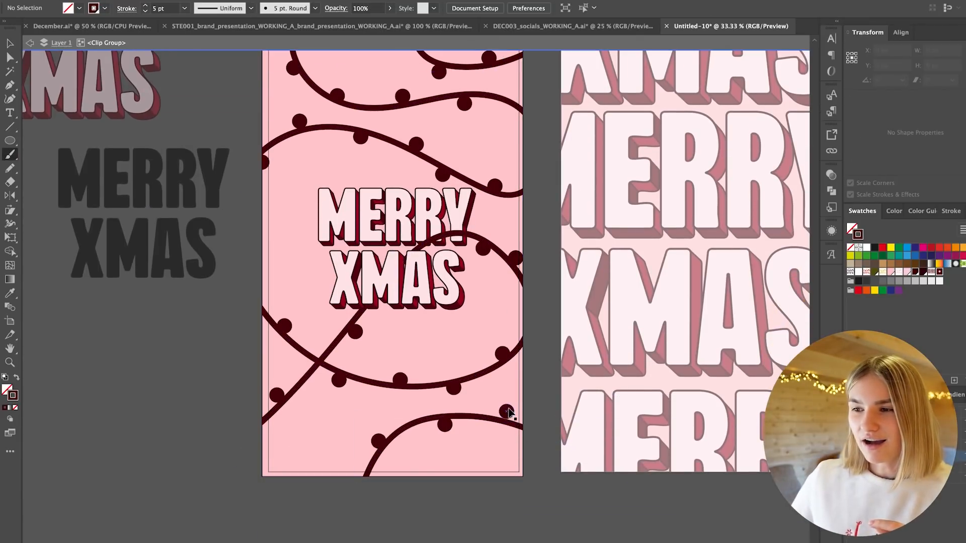
key(shift+x)
- Select the upper bulbs on the cord and give them the red of the letter extrusion with a 6 pt dark outline
scroll(541, 438, up, 3)
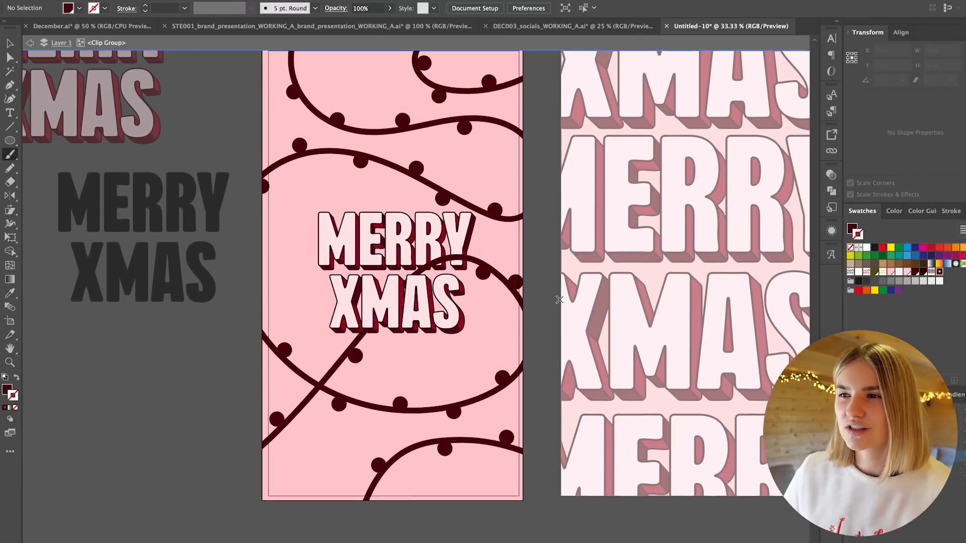
scroll(302, 187, up, 1)
scroll(302, 187, up, 2)
scroll(302, 187, up, 1)
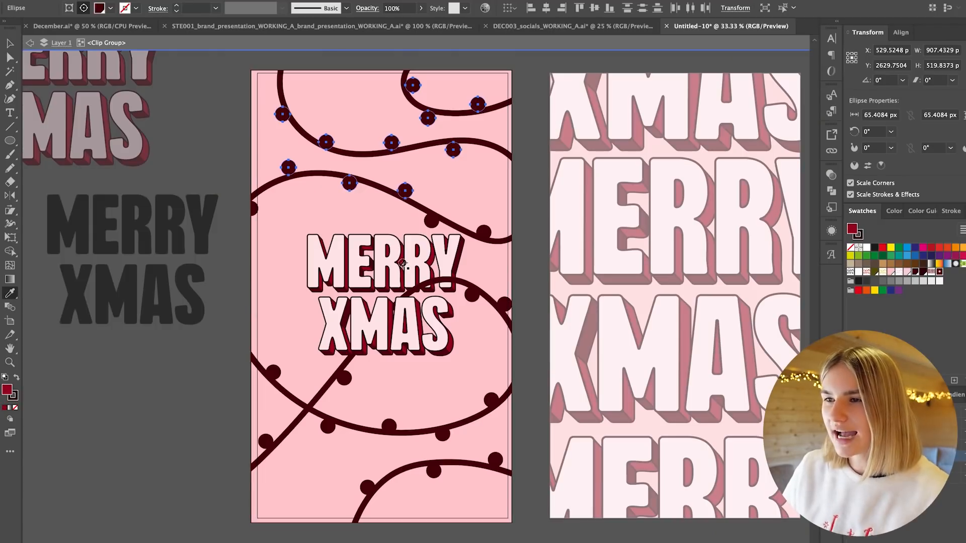
click(403, 263)
key(ctrl+shift+a)
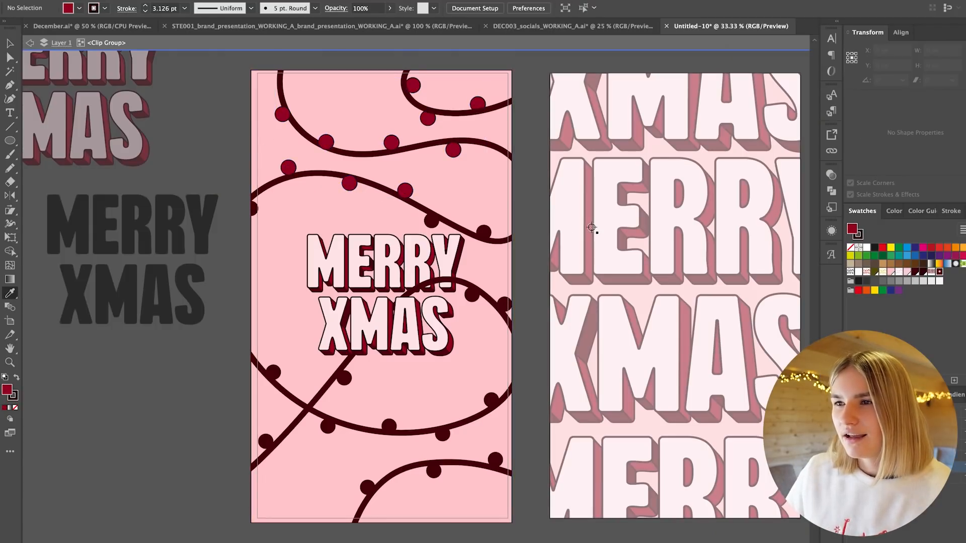
key(ctrl+z)
key(ctrl+z)
click(398, 256)
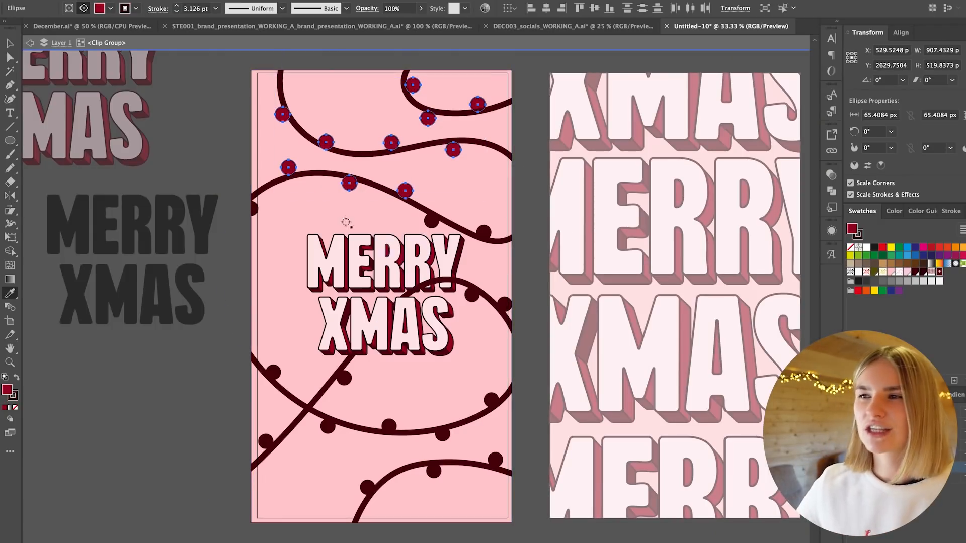
key(ctrl+shift+a)
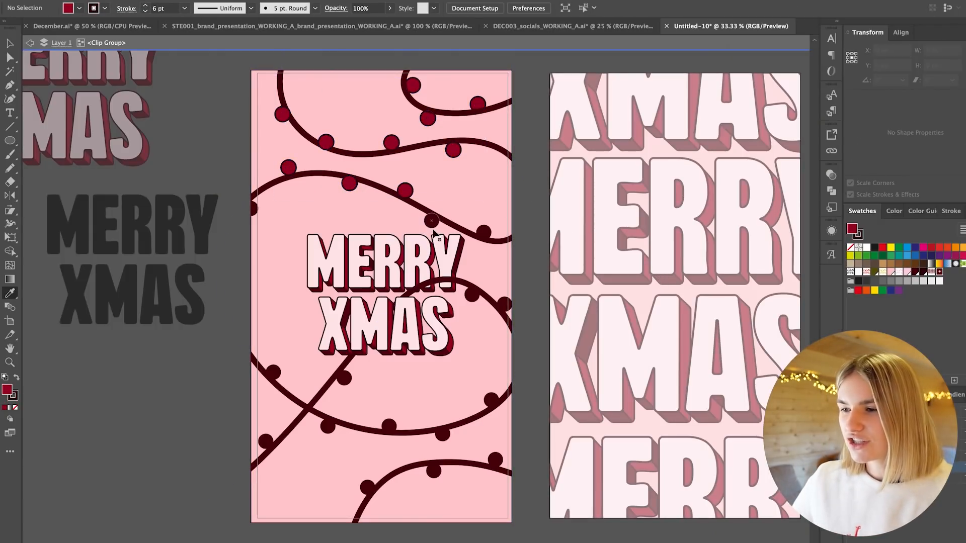
- Select the remaining dark bulbs along the middle and lower cord and apply the same red fill and 6 pt dark outline
key(ctrl+z)
ctrl+shift+click(253, 211)
ctrl+shift+click(273, 372)
ctrl+shift+click(345, 378)
click(448, 348)
ctrl+click(491, 401)
ctrl+shift+click(443, 433)
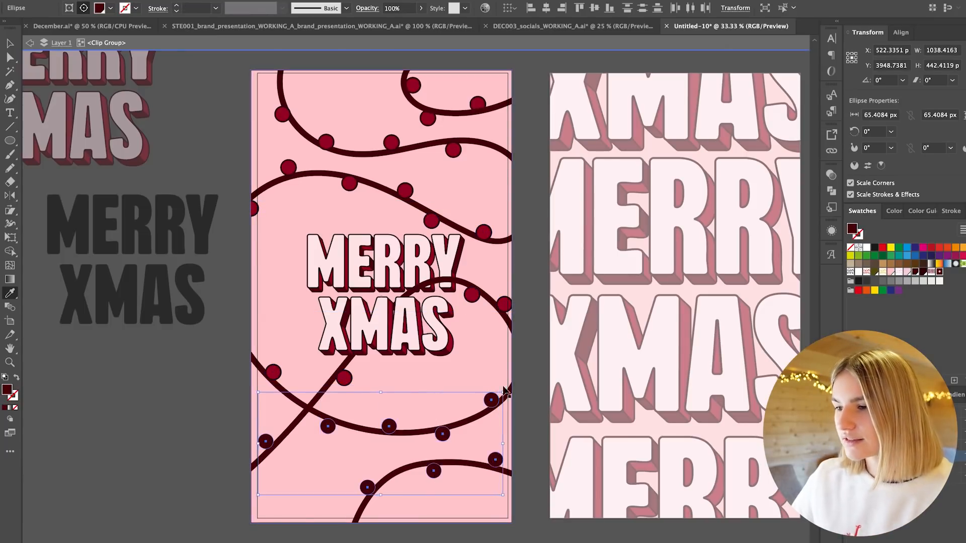
click(504, 303)
key(ctrl+shift+a)
scroll(203, 120, up, 1)
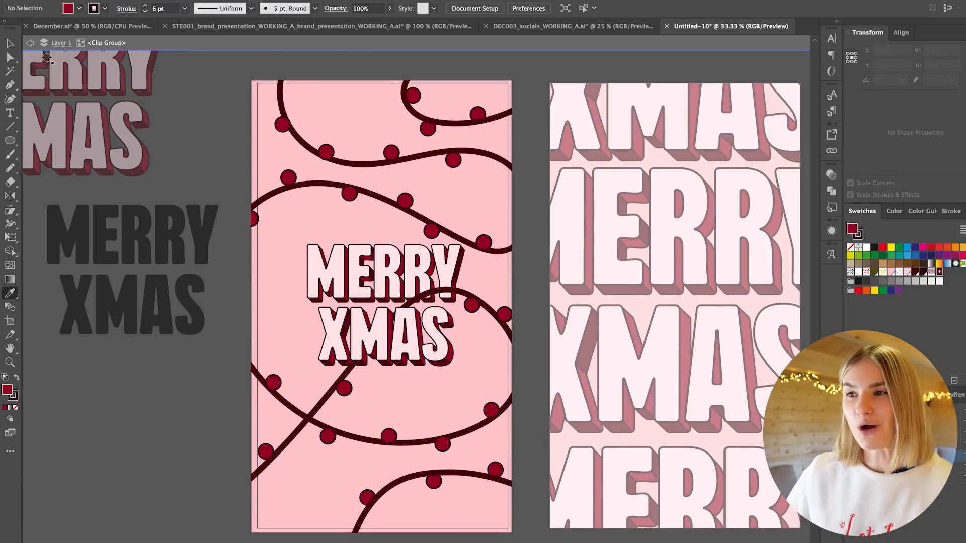
- Scale the MERRY XMAS lettering group up from its centre to about 713 × 551 px
click(459, 303)
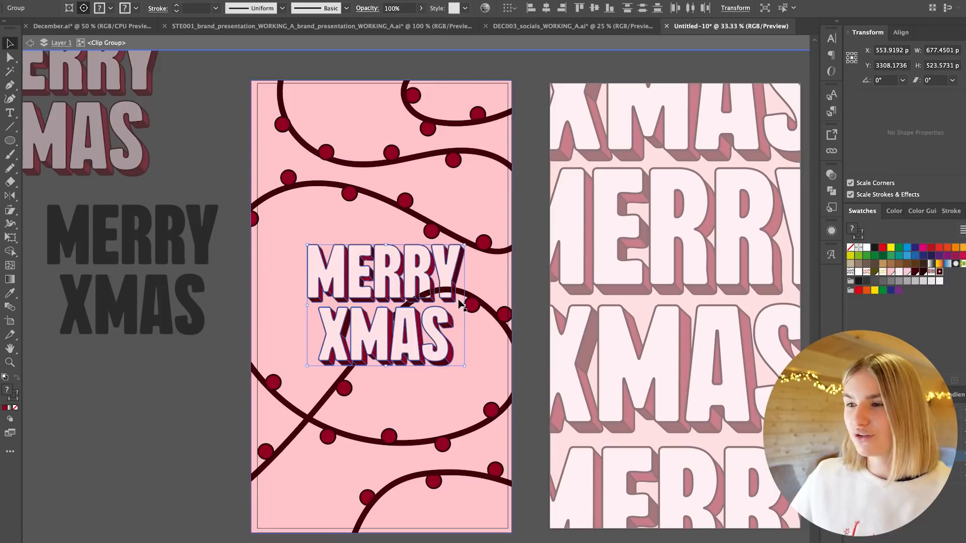
drag(470, 304, 471, 305)
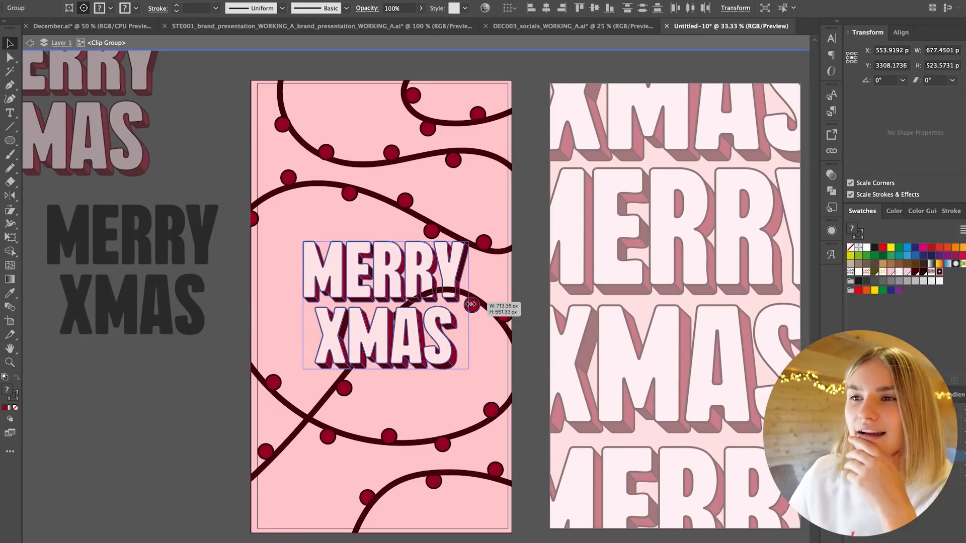
click(174, 386)
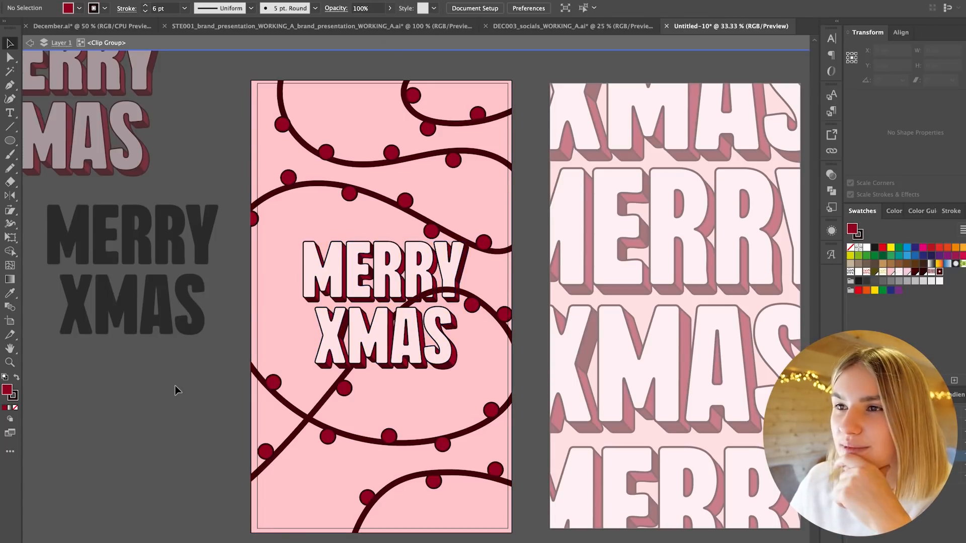
- Draw a pale pink highlight circle about 15 px wide without an outline on the bulb beside the Y of MERRY
scroll(174, 386, down, 3)
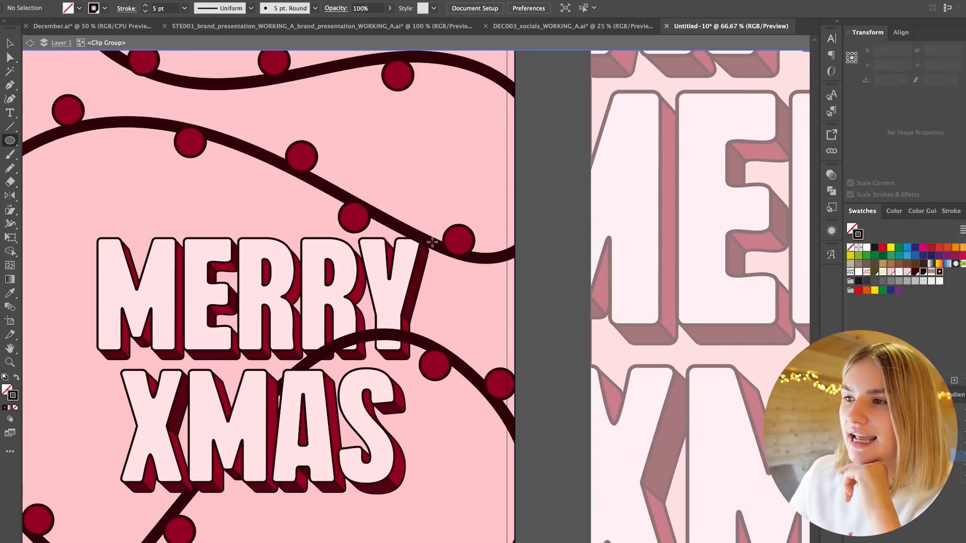
click(462, 237)
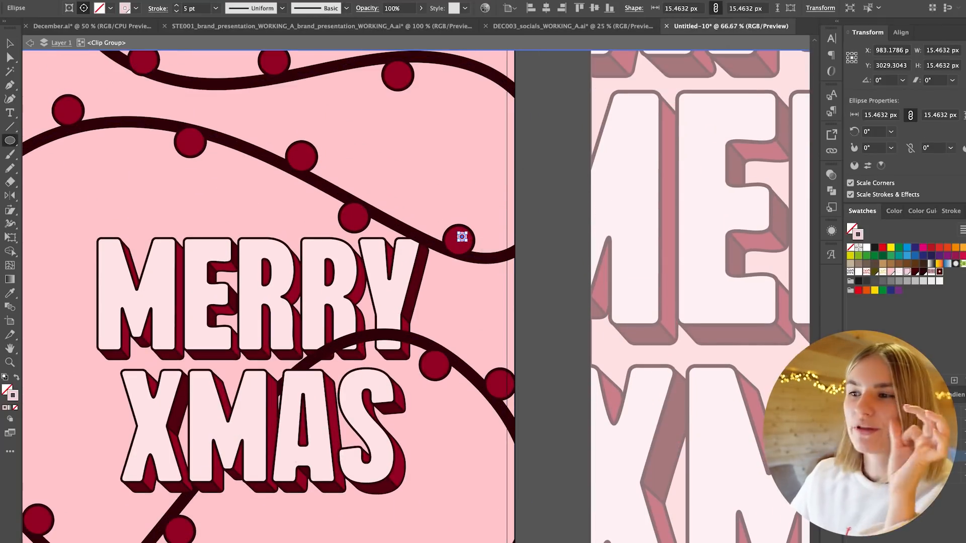
key(super+shift+a)
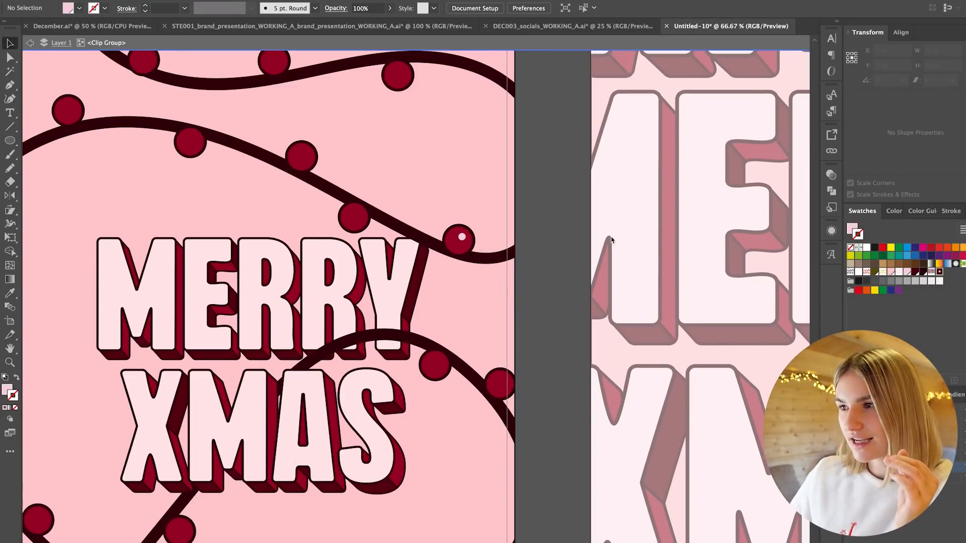
- Copy the small pale pink highlight dot onto the other red bulbs along the cord
key(super+minus)
drag(432, 233, 432, 232)
click(677, 320)
drag(510, 253, 537, 367)
click(637, 365)
scroll(608, 381, down, 3)
drag(523, 430, 523, 430)
scroll(623, 441, down, 3)
scroll(623, 440, left, 2)
drag(557, 376, 485, 428)
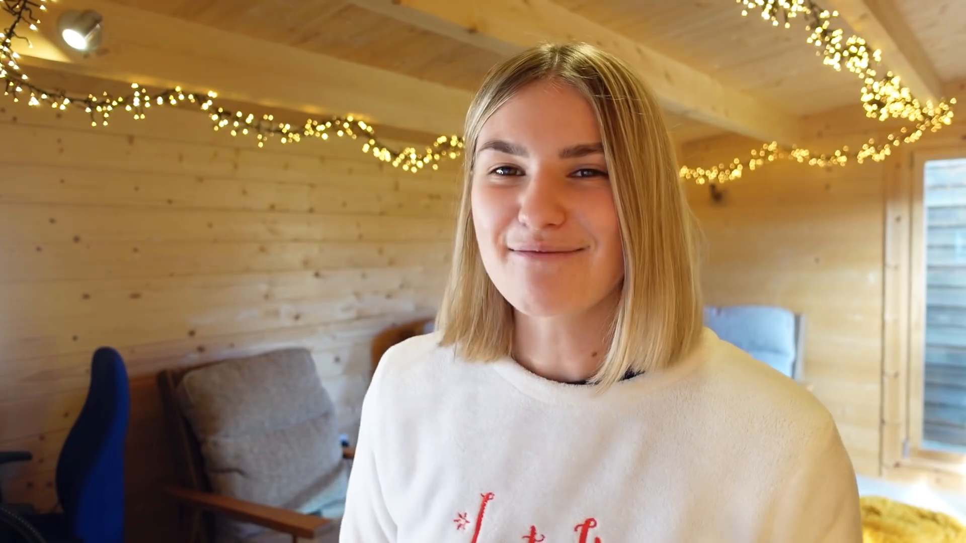